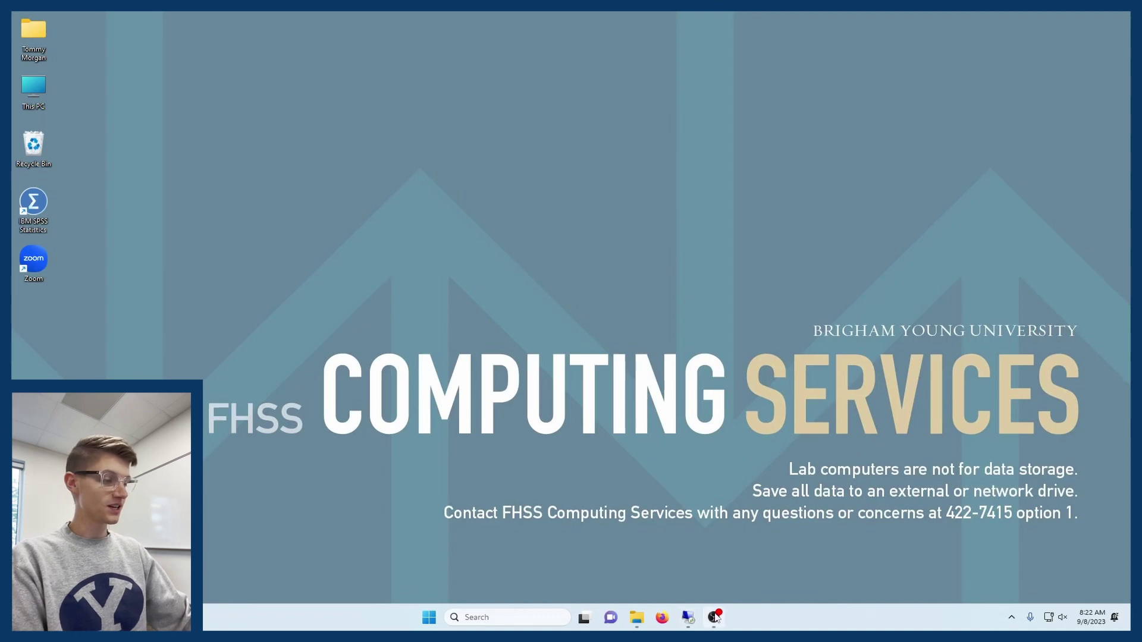
# - In the fhss-cs1 remote desktop, close the running Stata/MP 18.0 window to start a clean session
pyautogui.moveTo(688, 617)
pyautogui.click(738, 569)
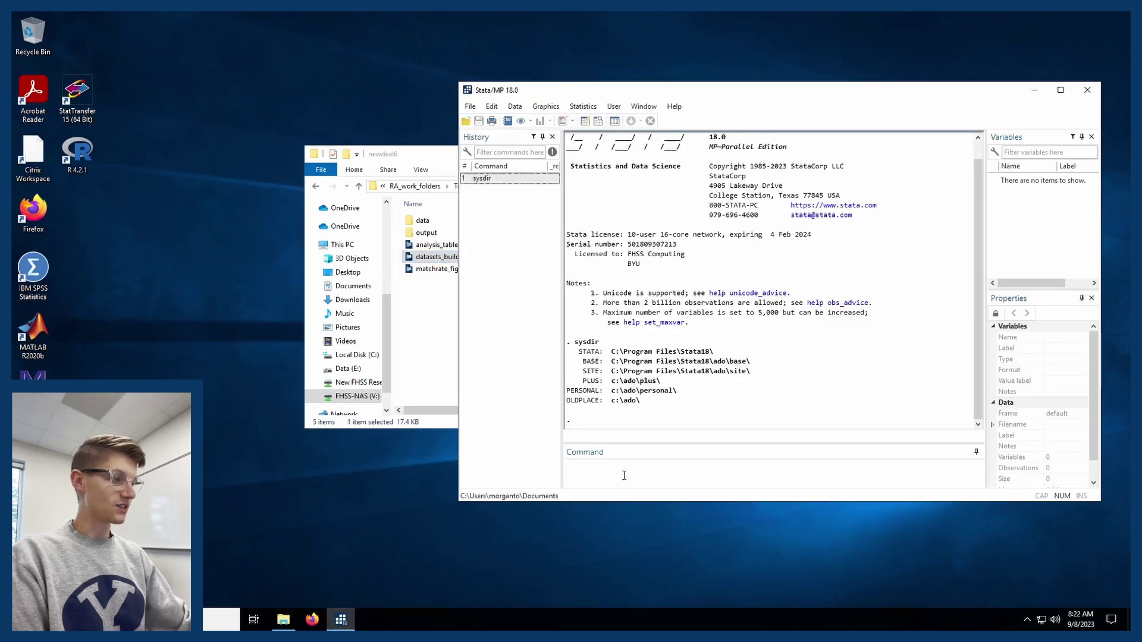
pyautogui.click(624, 475)
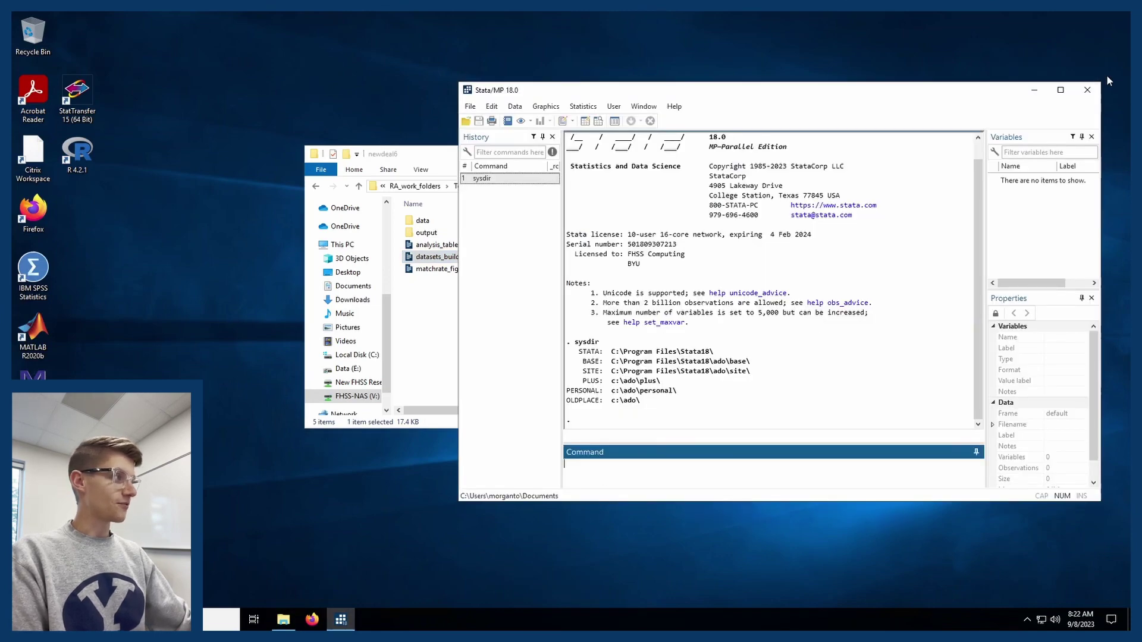
pyautogui.click(1087, 90)
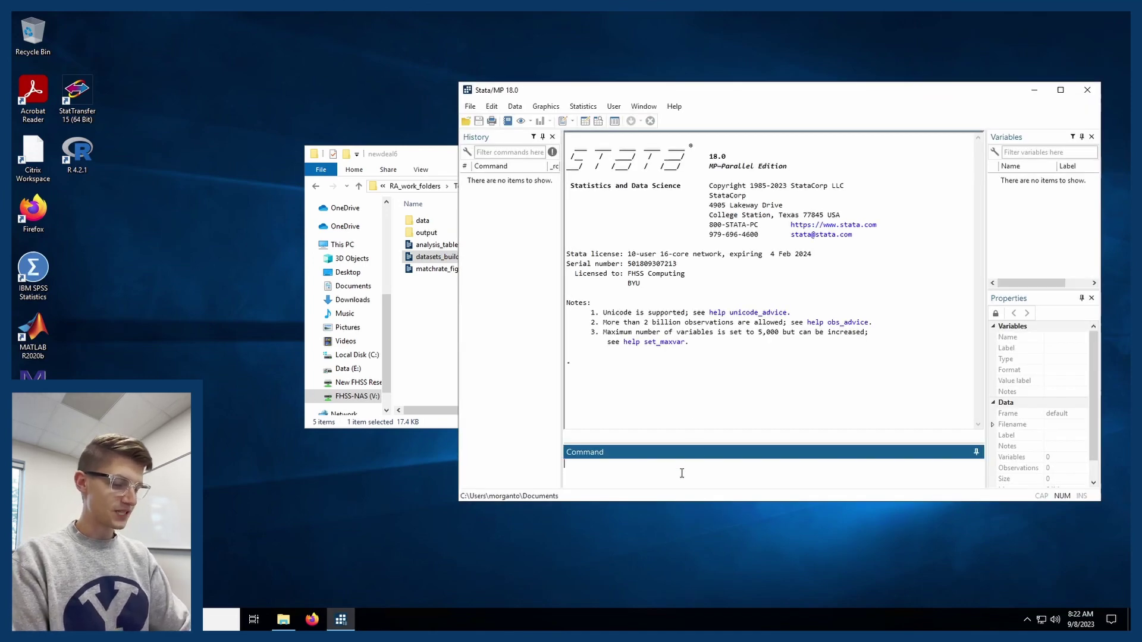
# - Run ssc install ivreg2 and read the r(602) error: c:\ado\plus\next.trk already exists
pyautogui.click(681, 473)
pyautogui.write('ssc install')
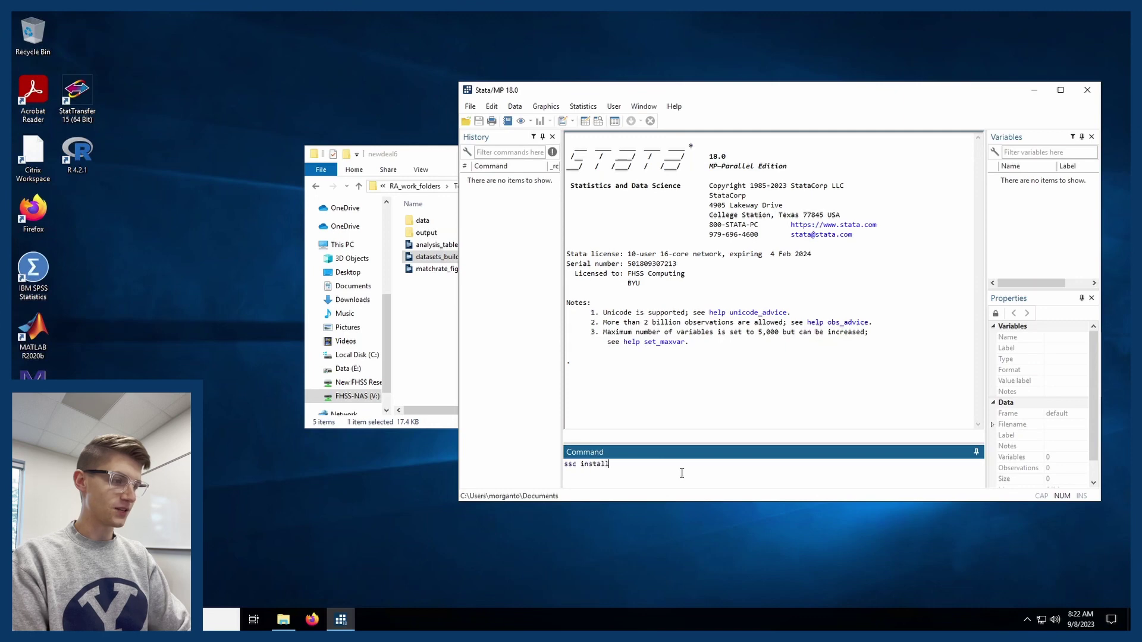
pyautogui.write(' ivreg2')
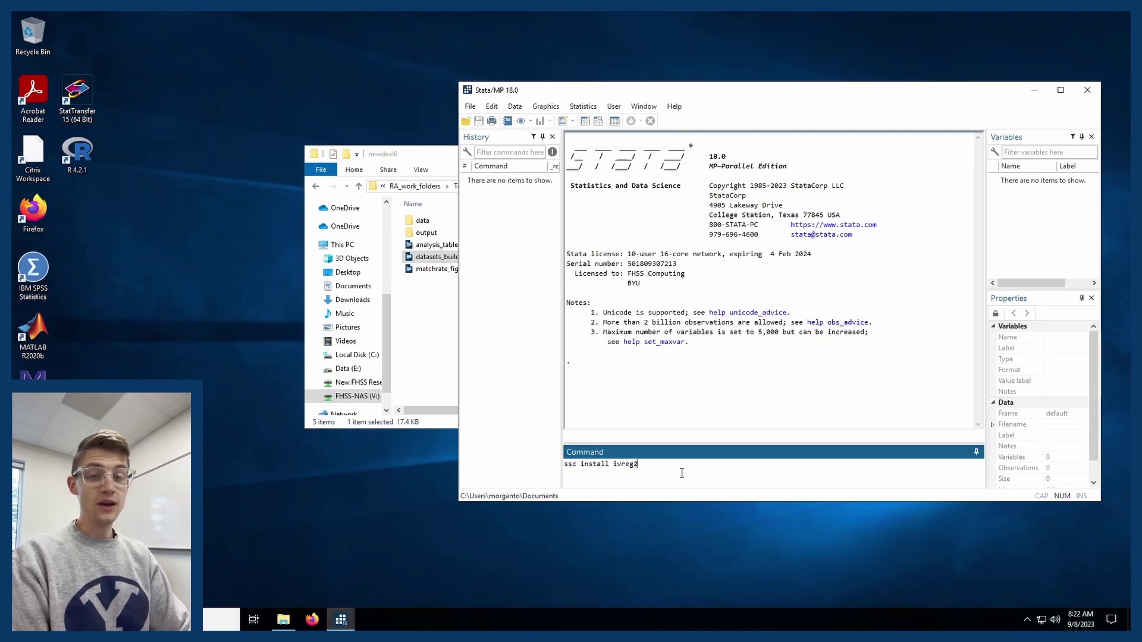
pyautogui.press('Return')
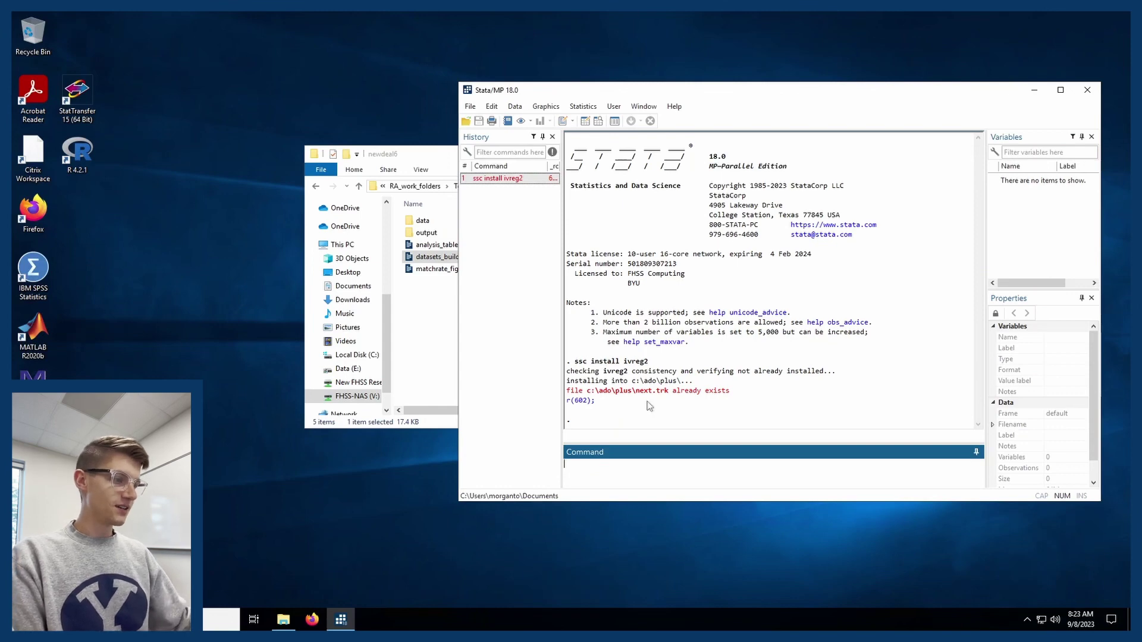
pyautogui.moveTo(733, 391); pyautogui.dragTo(603, 410)
pyautogui.click(604, 411)
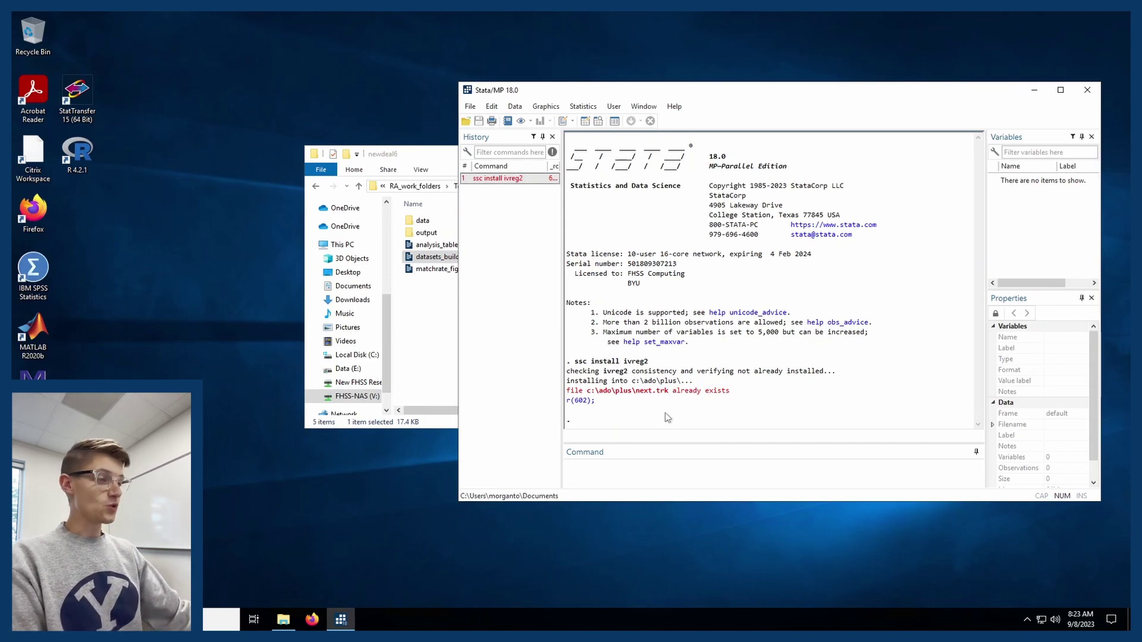
# - In File Explorer, browse to This PC > Local Disk (C:) and locate the ado folder
pyautogui.click(283, 619)
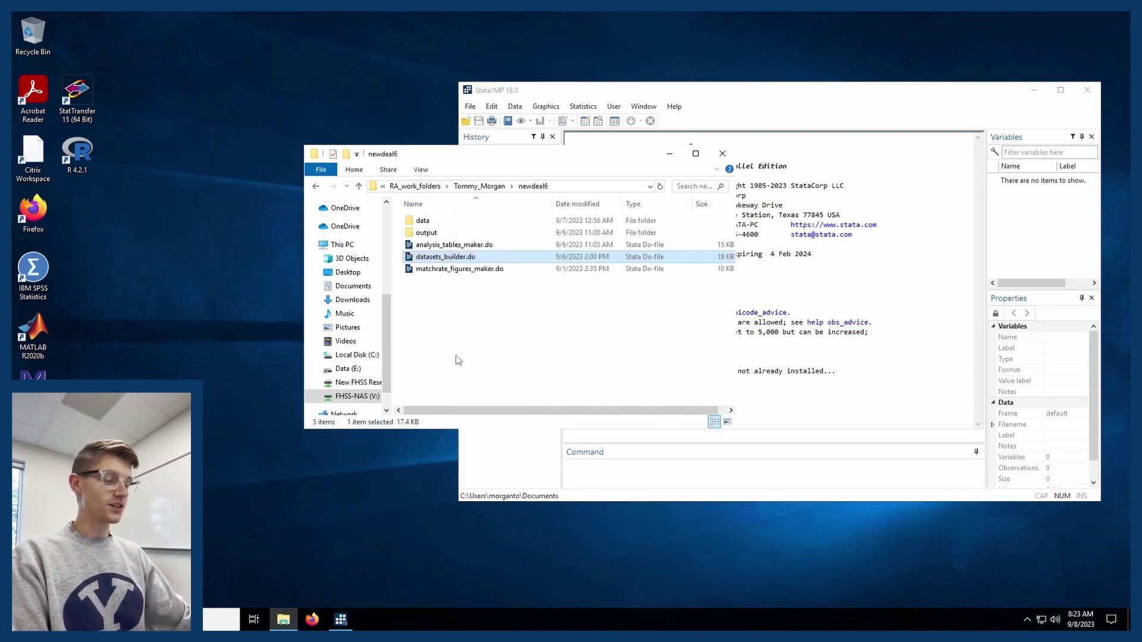
pyautogui.click(359, 245)
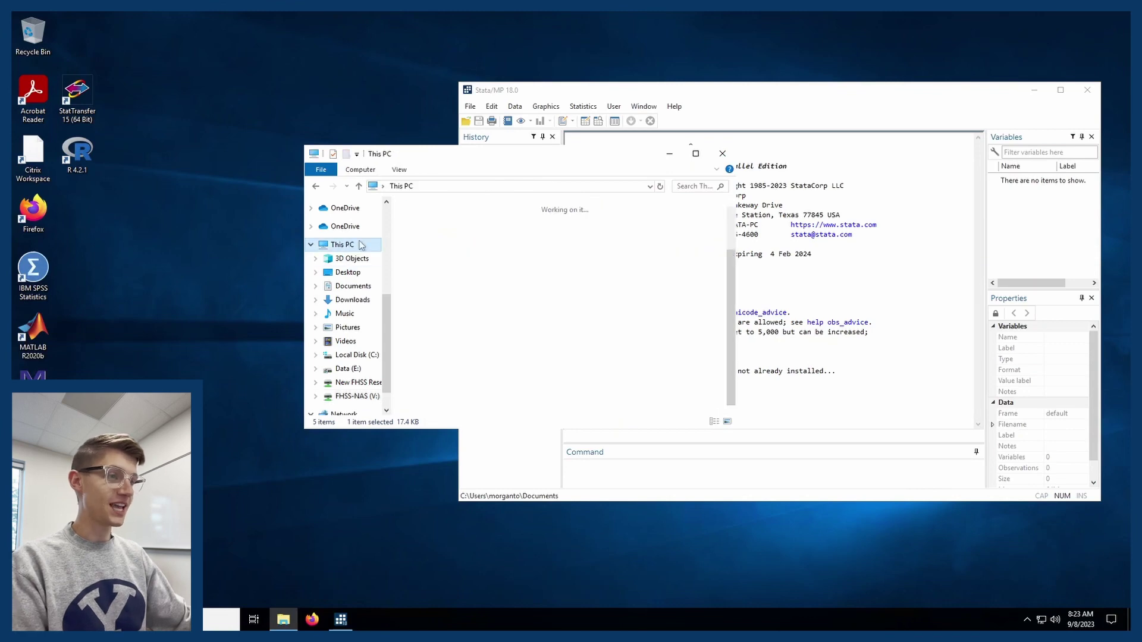
pyautogui.doubleClick(489, 317)
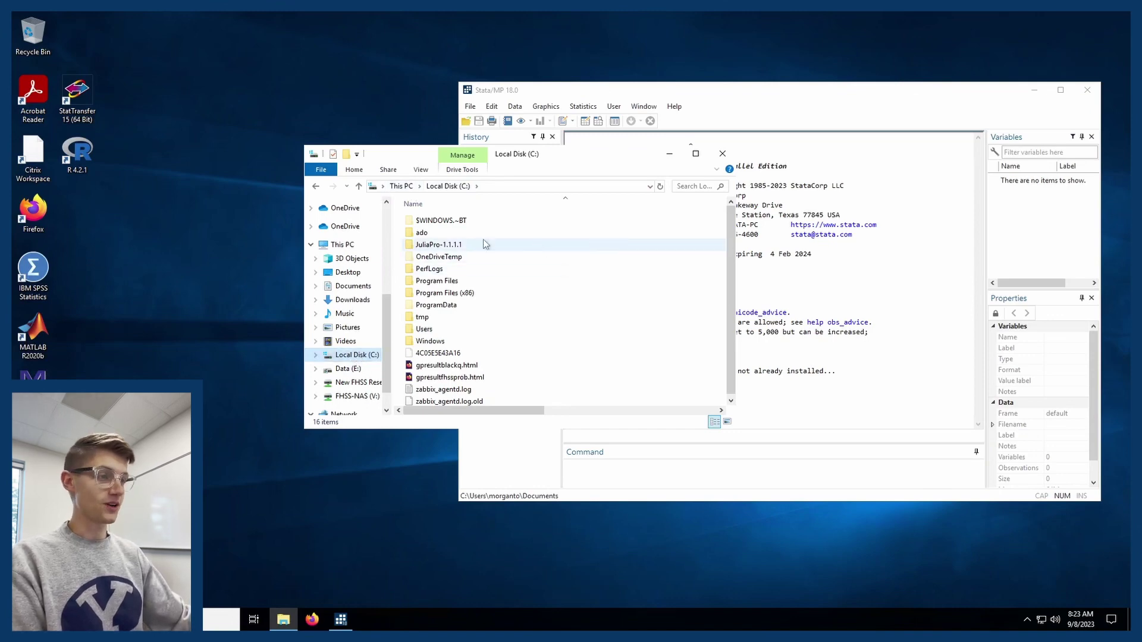
pyautogui.doubleClick(439, 233)
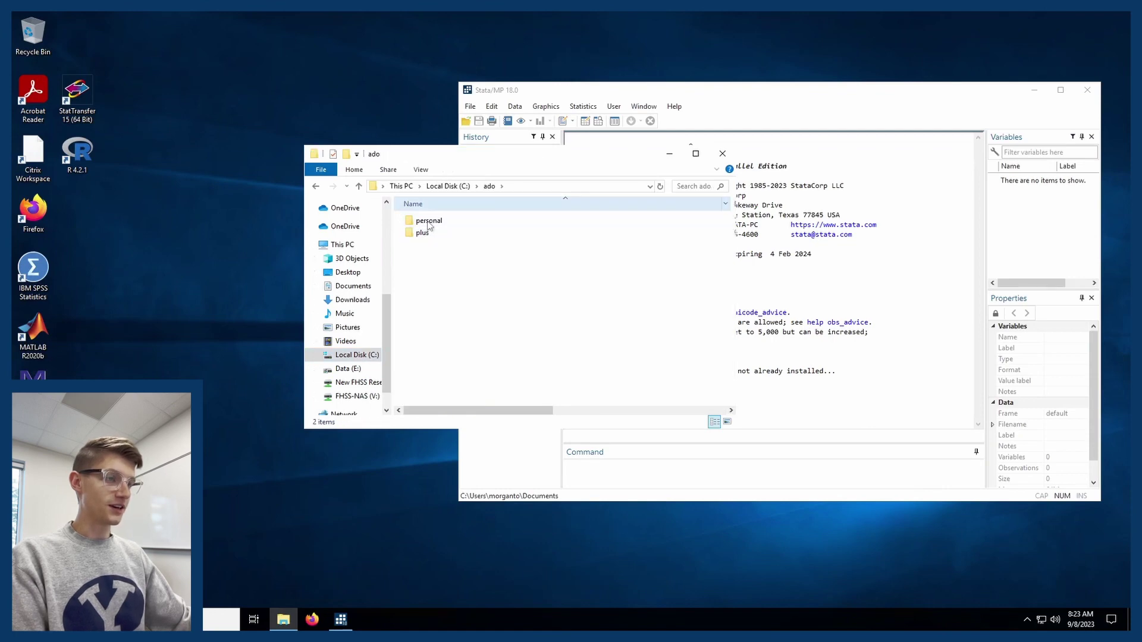
pyautogui.click(448, 186)
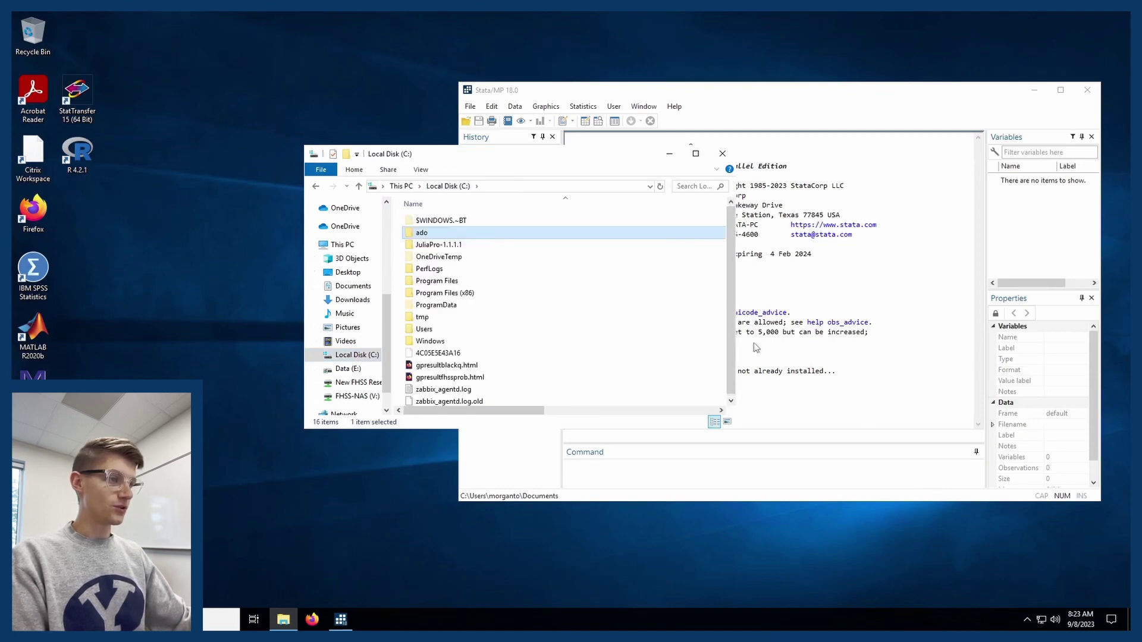
# - Review the Users group's Security permissions on the ado folder, confirming no Write access
pyautogui.rightClick(439, 234)
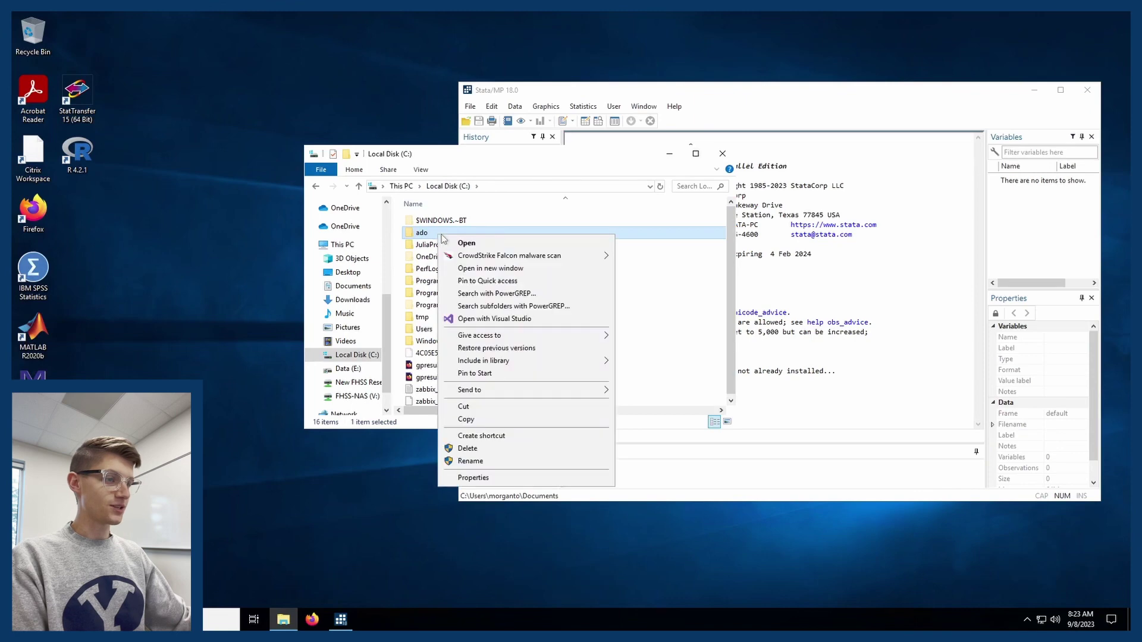
pyautogui.click(473, 478)
pyautogui.click(515, 263)
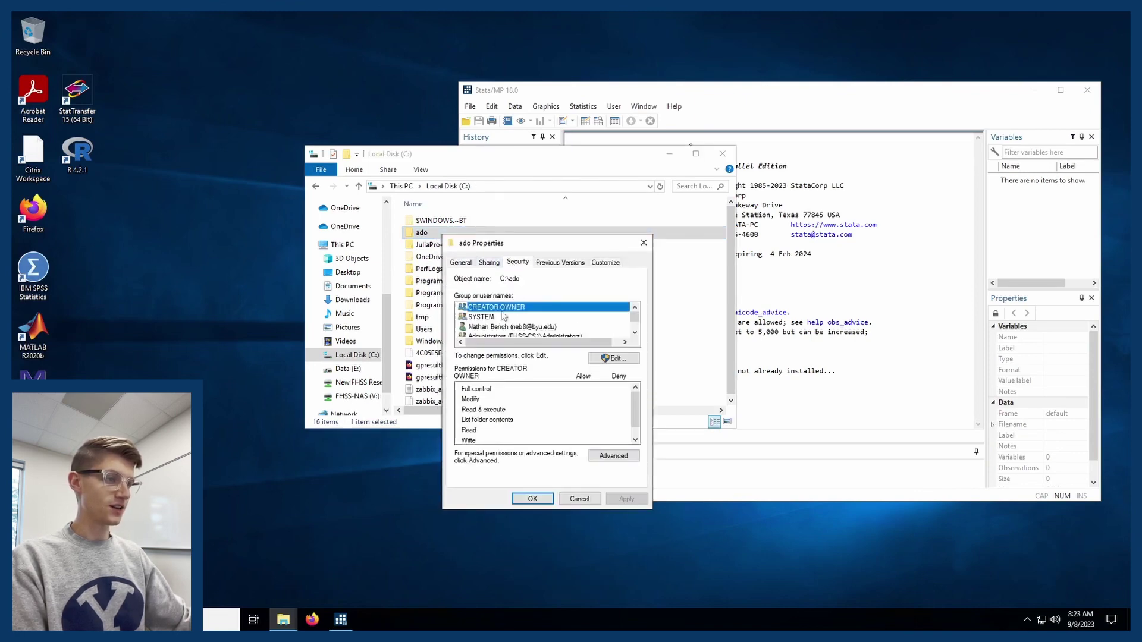
pyautogui.scroll(-1, 503, 319)
pyautogui.click(527, 328)
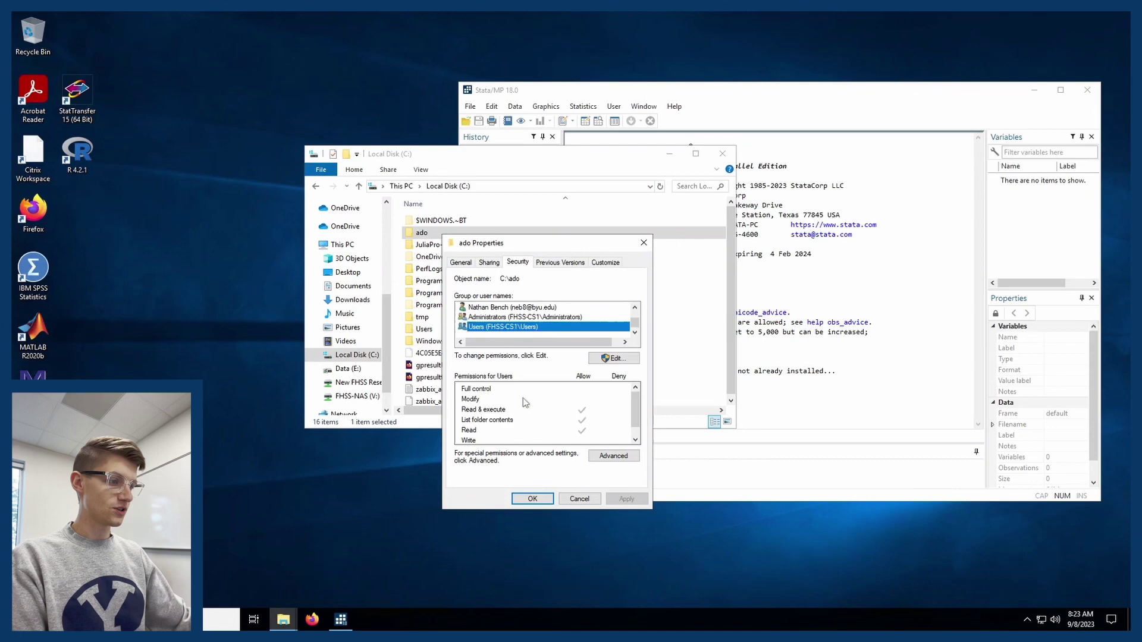
pyautogui.scroll(-1, 599, 403)
pyautogui.click(468, 429)
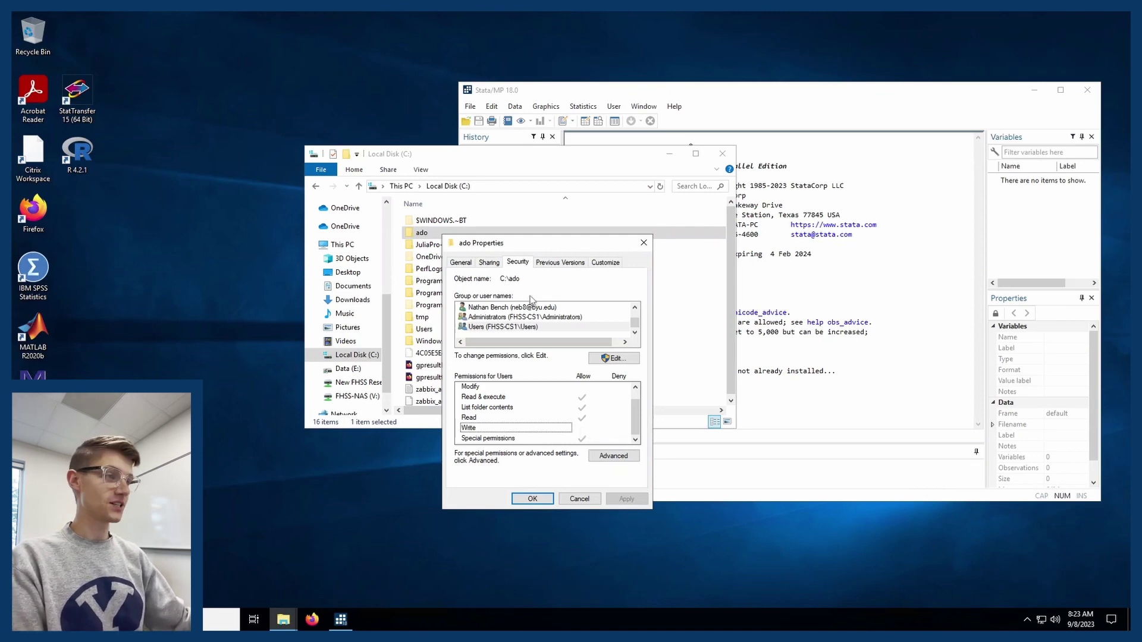
pyautogui.click(637, 248)
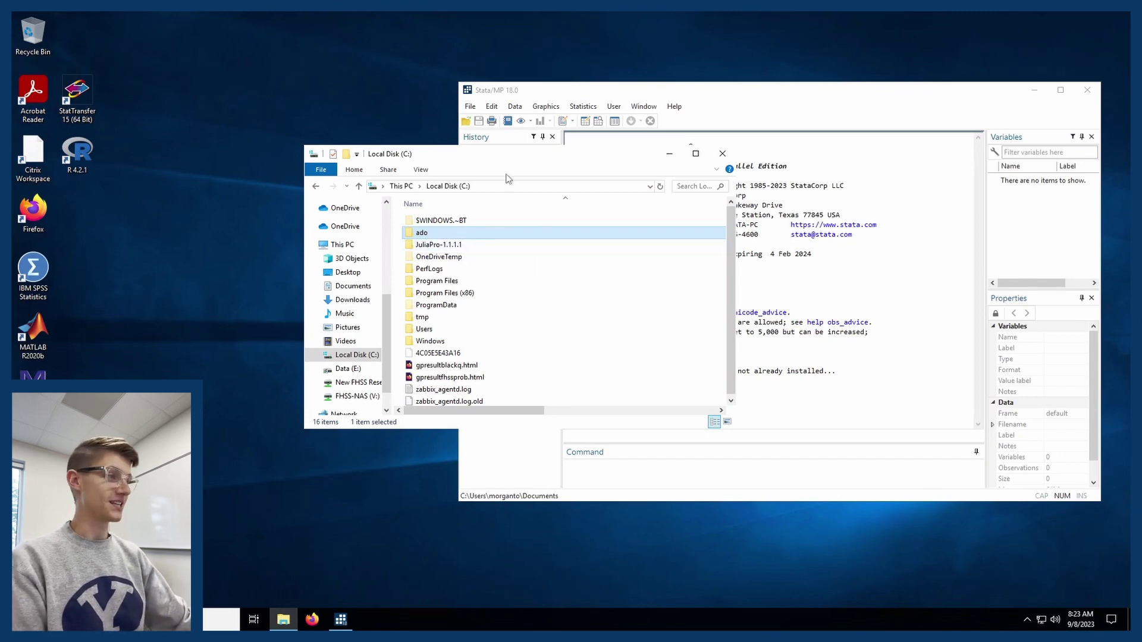
# - Run sysdir in Stata, showing PLUS at c:\ado\plus\ and OLDPLACE at c:\ado\
pyautogui.click(671, 155)
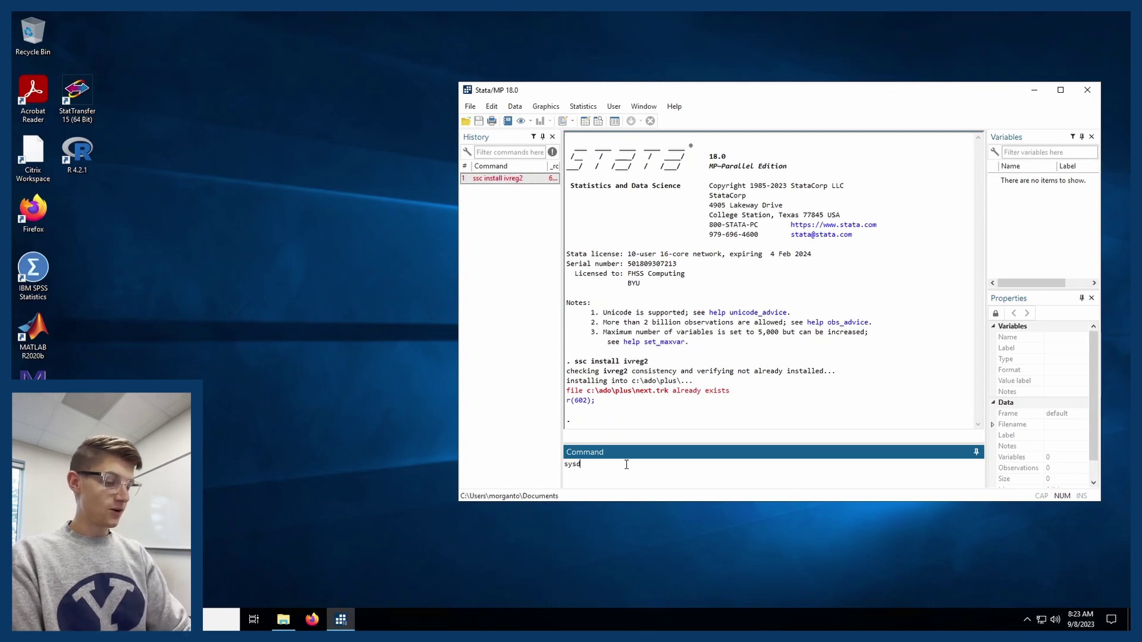
pyautogui.press('Return')
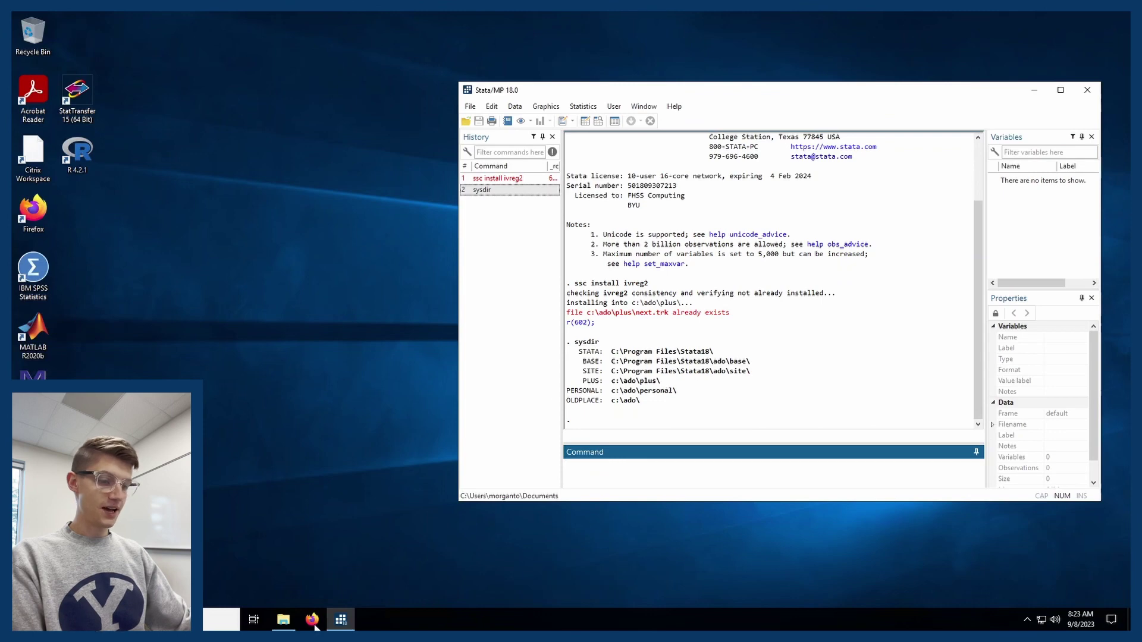
pyautogui.click(283, 619)
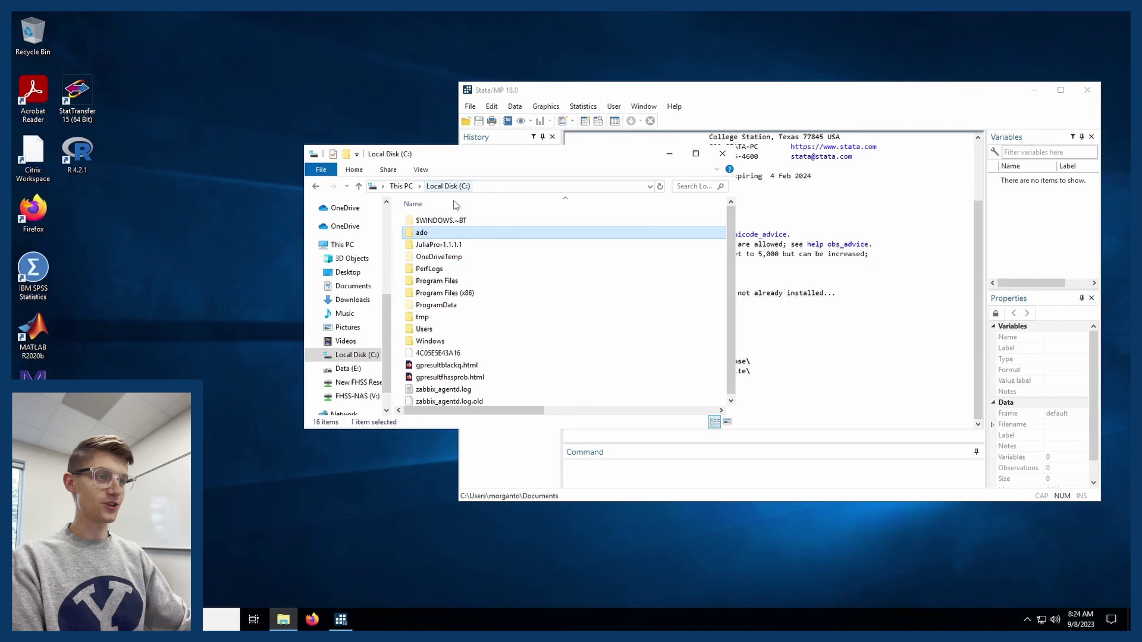
# - Open C:\ado\plus and select next.trk, listed beside backup.trk, stata.trk and test.trk
pyautogui.doubleClick(425, 235)
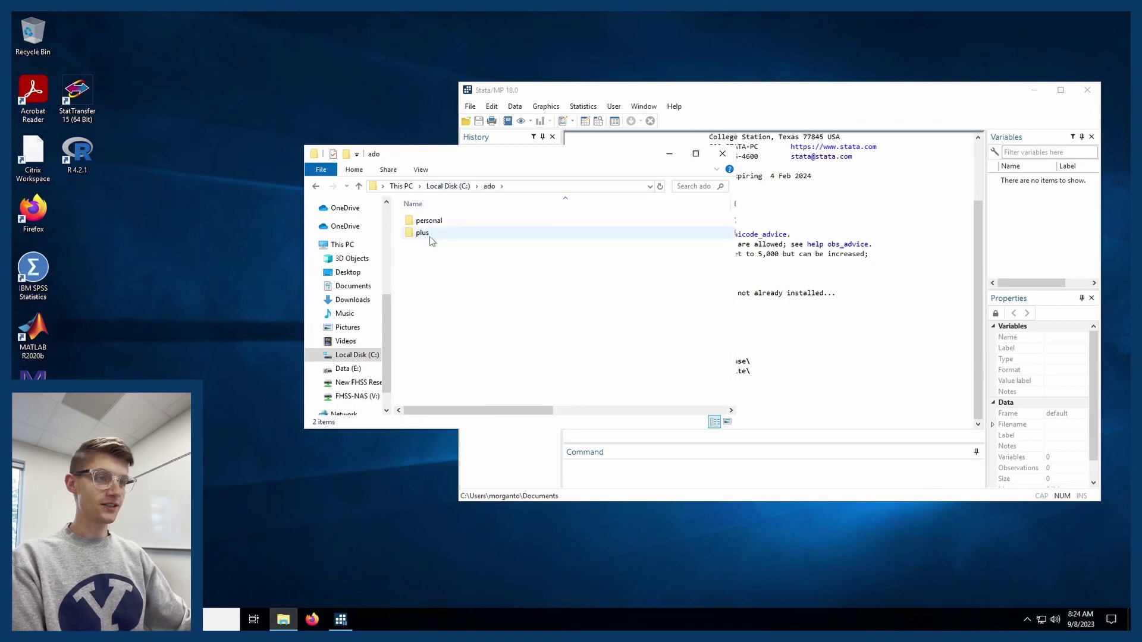
pyautogui.doubleClick(428, 236)
pyautogui.scroll(-5, 429, 237)
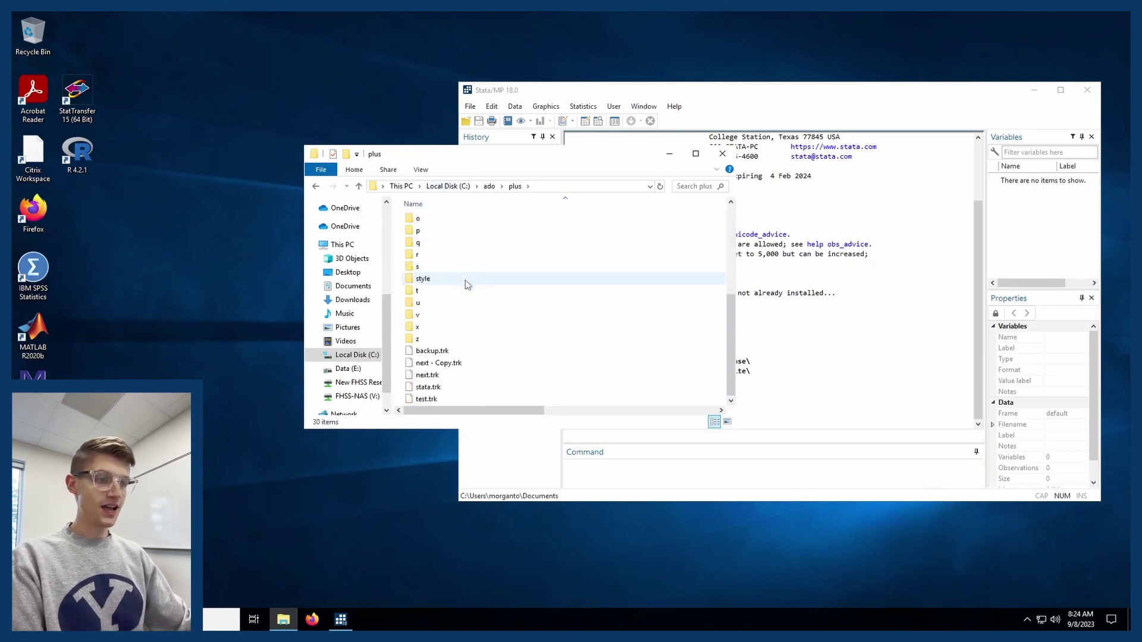
pyautogui.click(434, 376)
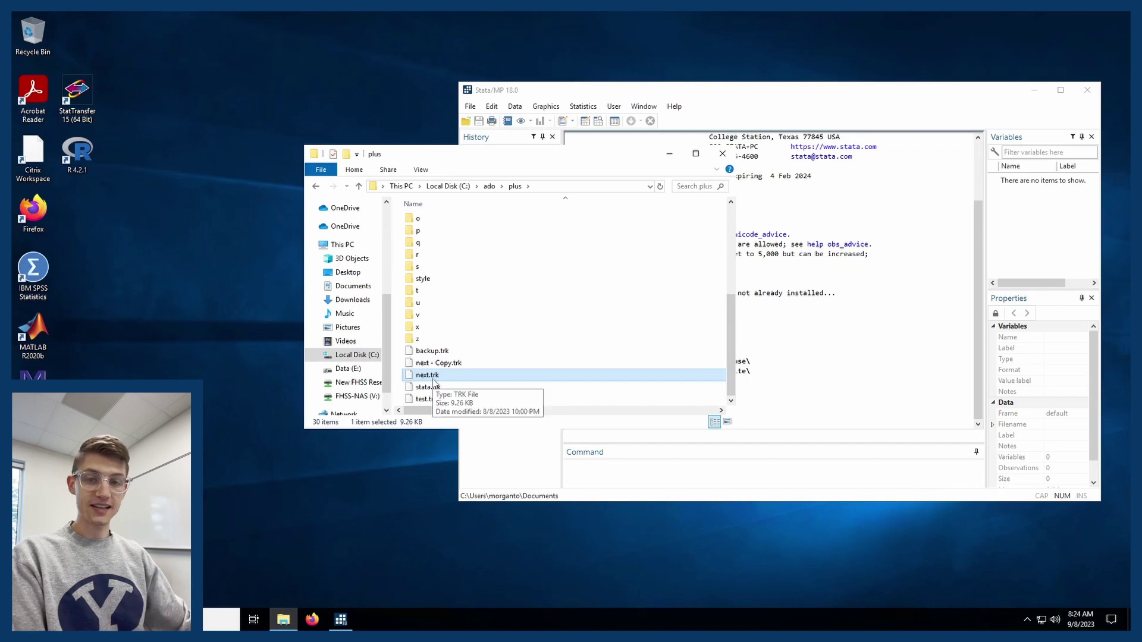
# - Compare Stata's next.trk error line and PLUS path c:\ado\plus\ against the plus folder
pyautogui.click(797, 375)
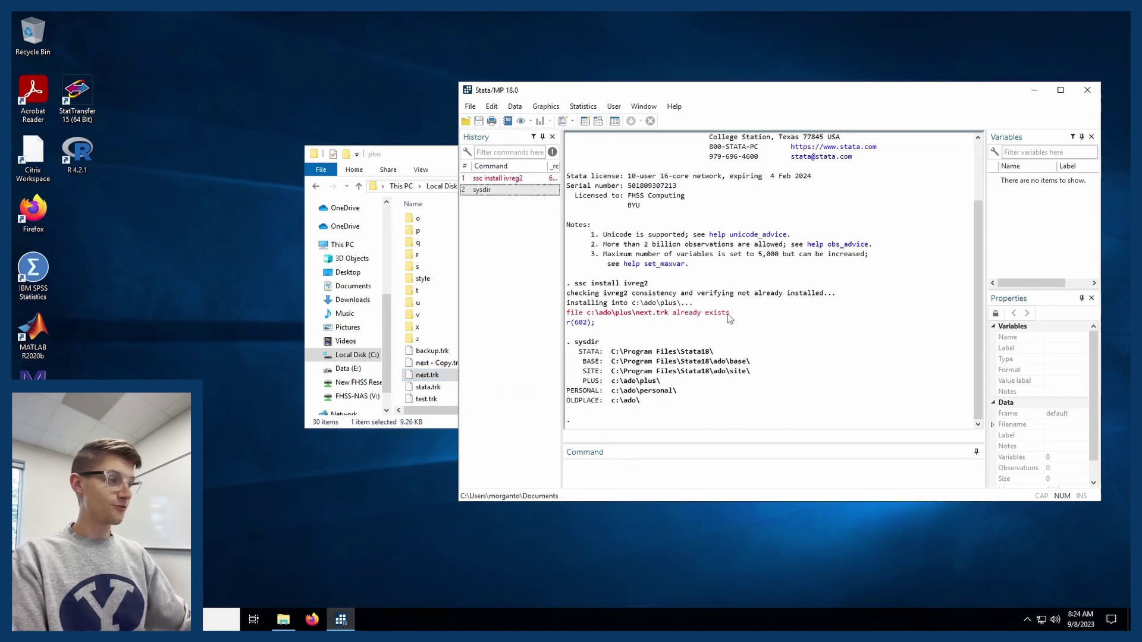
pyautogui.moveTo(714, 319); pyautogui.dragTo(568, 321)
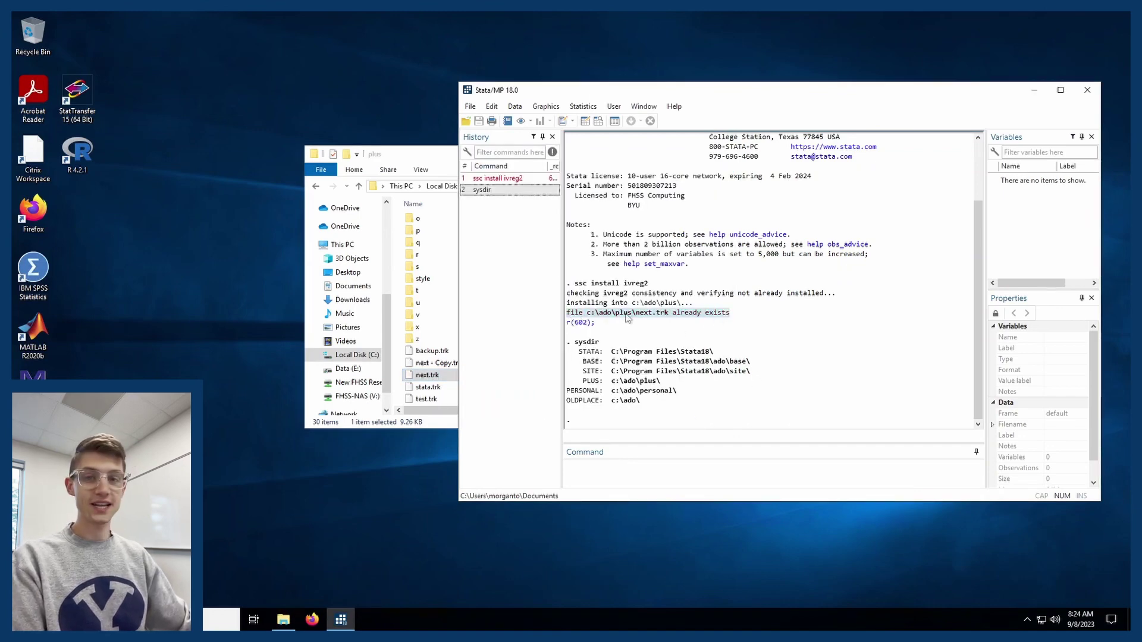
pyautogui.click(693, 381)
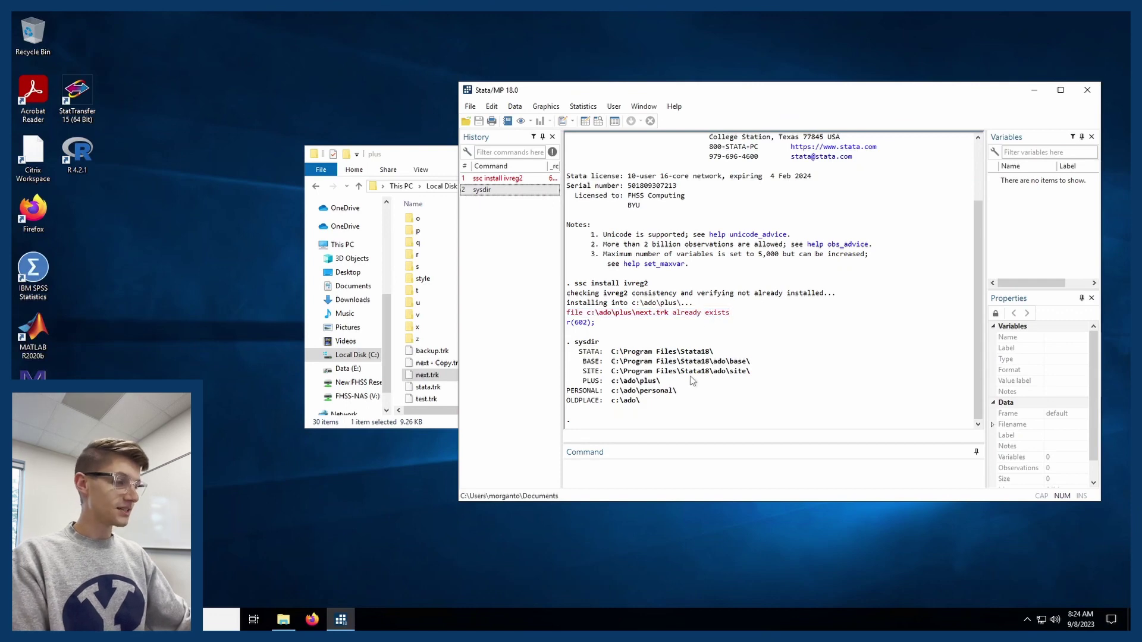
pyautogui.moveTo(660, 383); pyautogui.dragTo(611, 384)
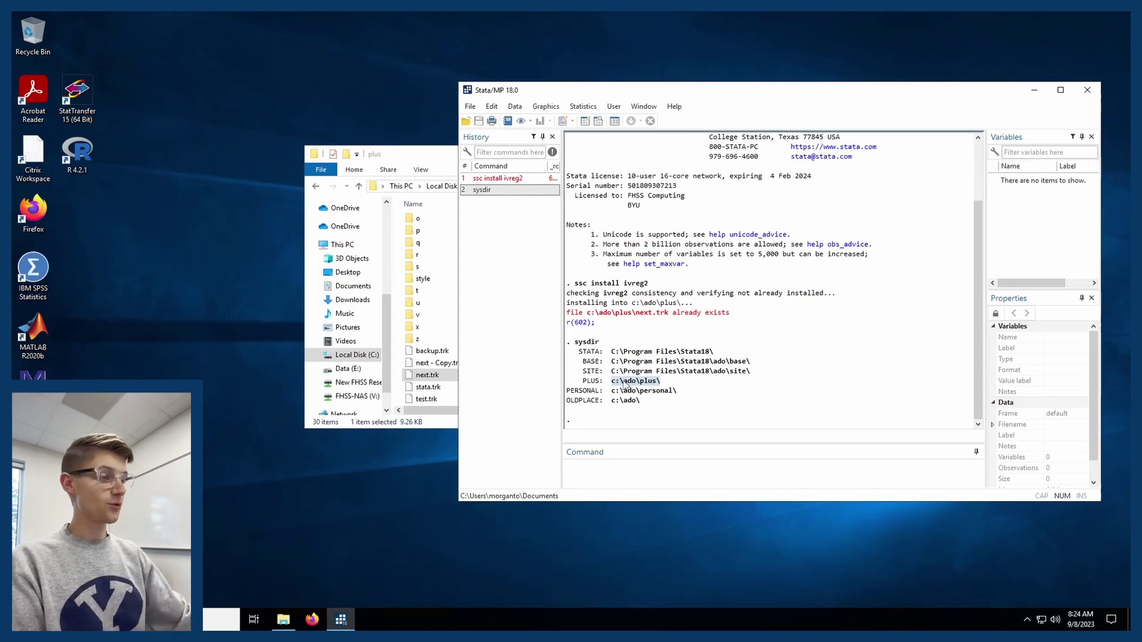
pyautogui.click(417, 156)
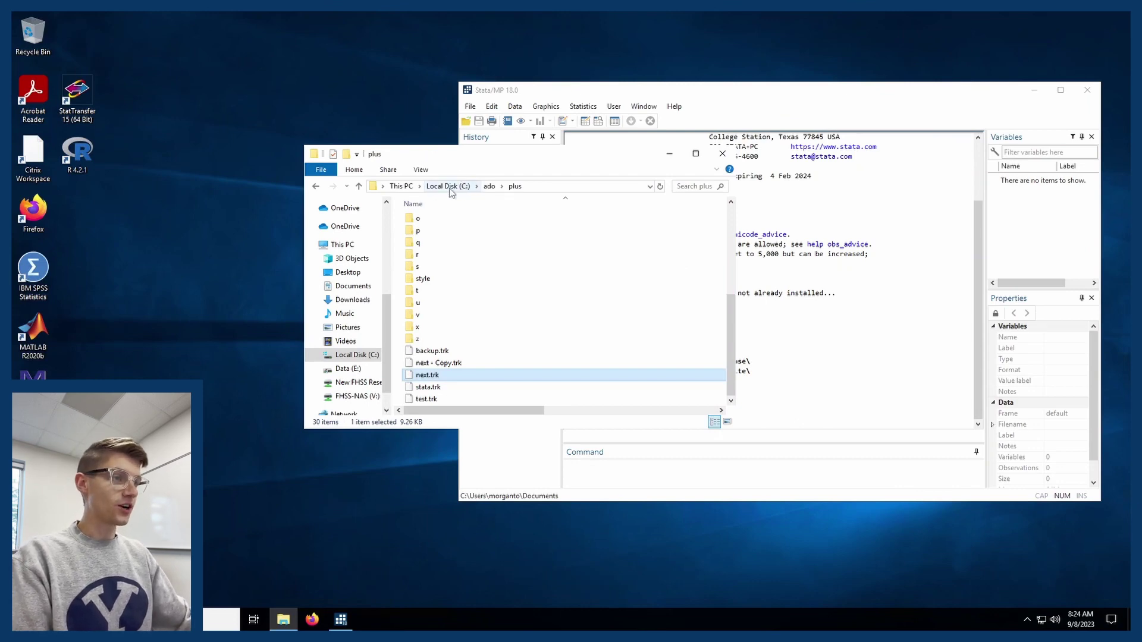
# - Browse to FHSS-NAS (V:) > FHSS-JoePriceResearch > data and select the v_ssc folder
pyautogui.click(364, 401)
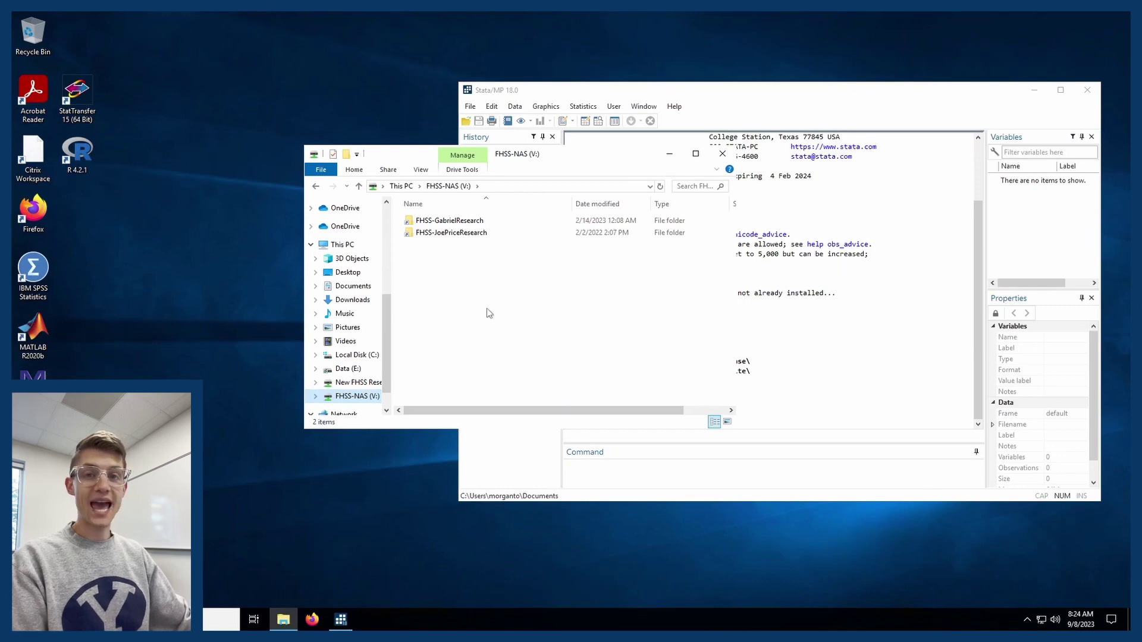
pyautogui.doubleClick(480, 233)
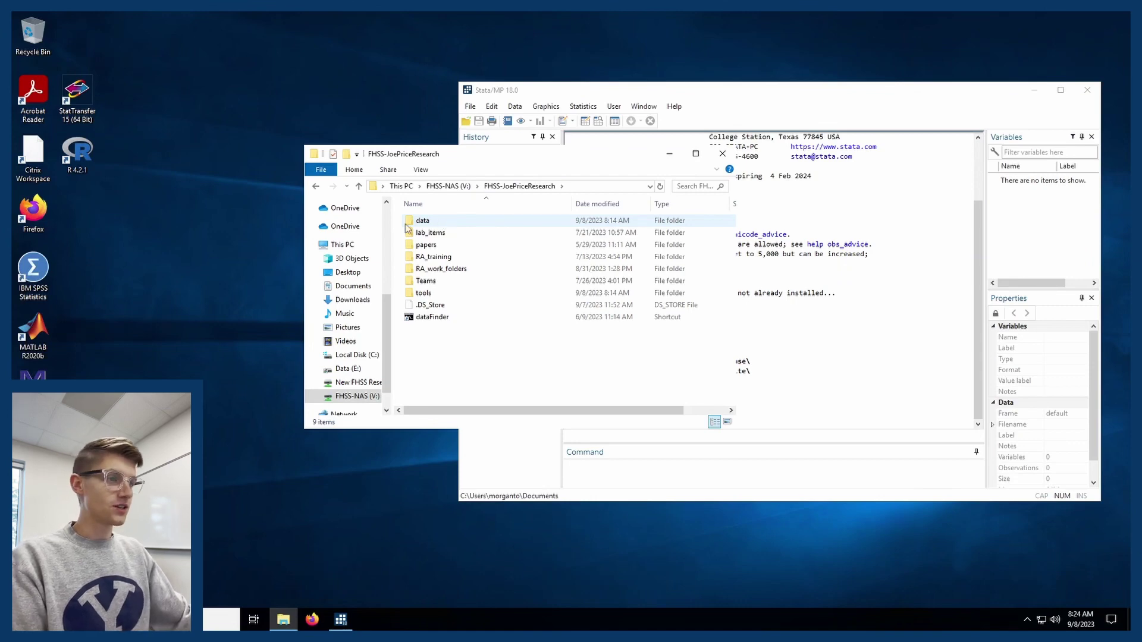
pyautogui.doubleClick(440, 221)
pyautogui.scroll(-2, 506, 208)
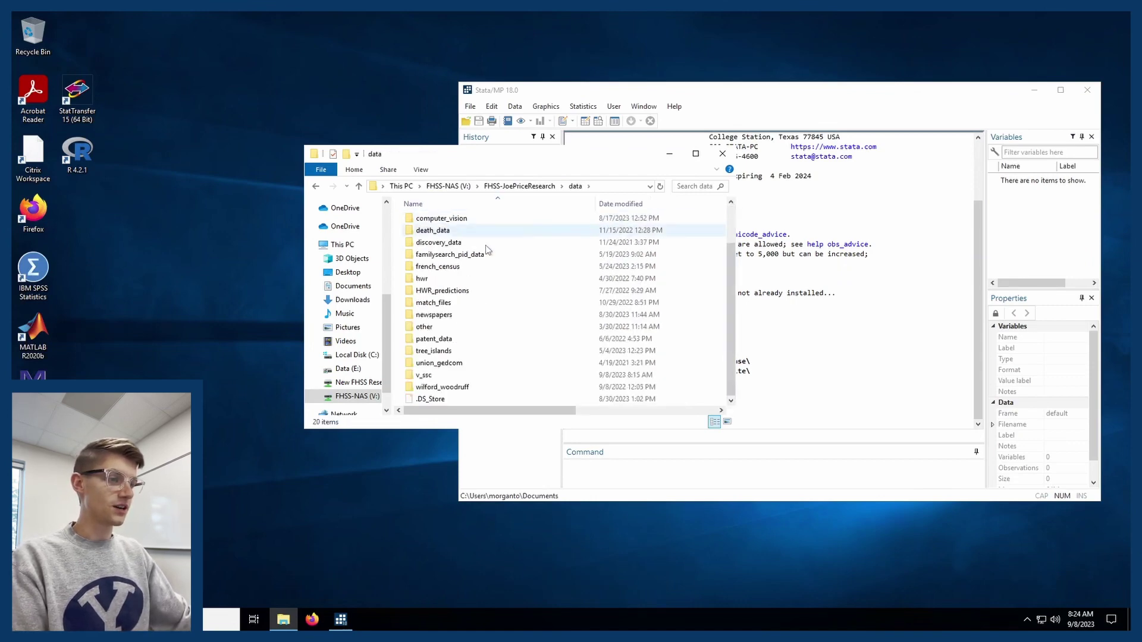
pyautogui.click(413, 379)
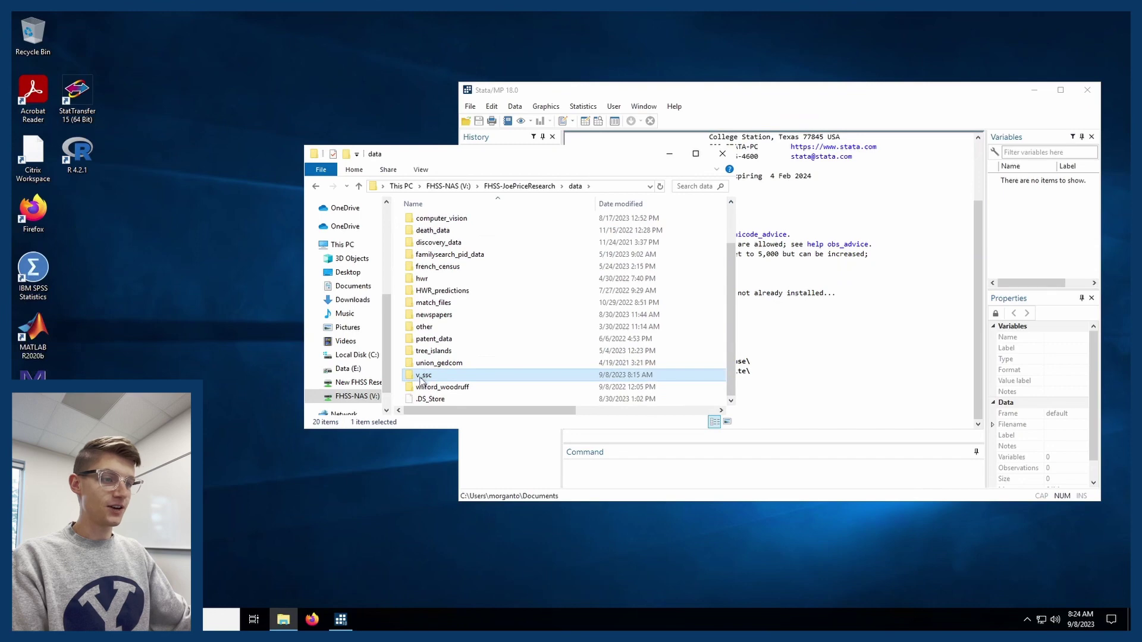
# - Check the v_ssc folder's Security permissions for the FHSS-Systems group, confirming write access
pyautogui.rightClick(443, 378)
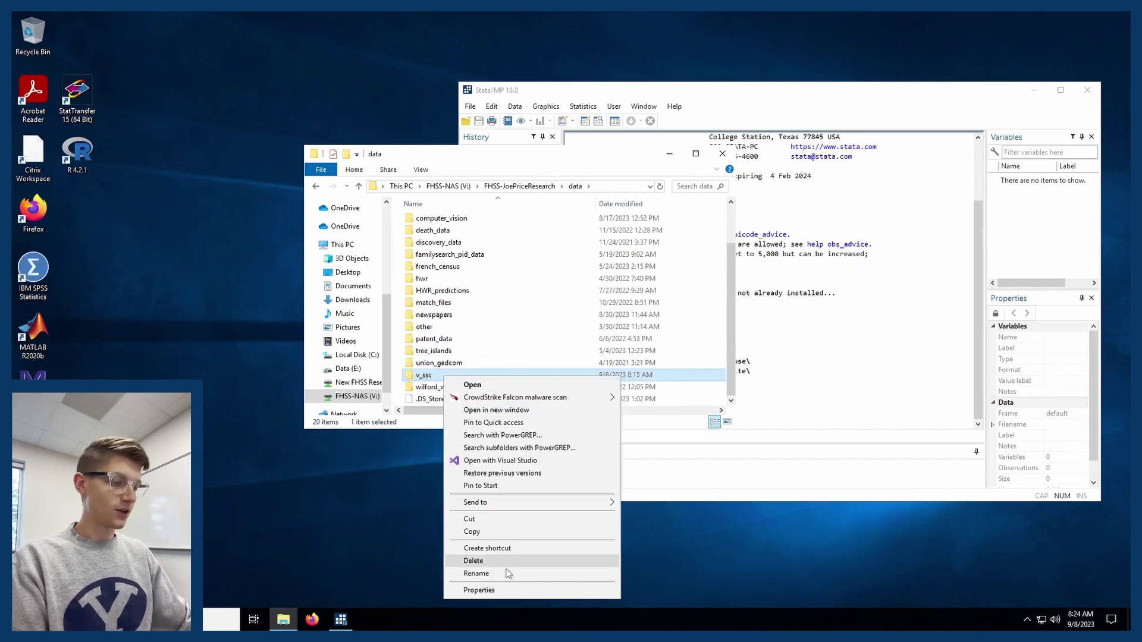
pyautogui.click(512, 593)
pyautogui.click(495, 369)
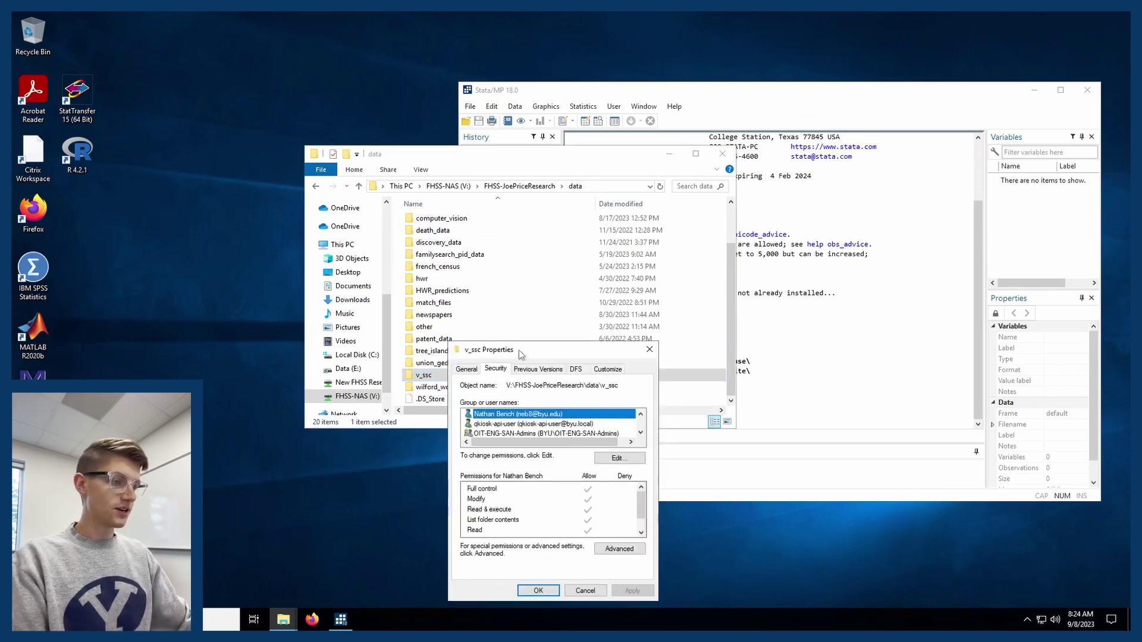
pyautogui.moveTo(522, 352); pyautogui.dragTo(500, 294)
pyautogui.scroll(-1, 493, 358)
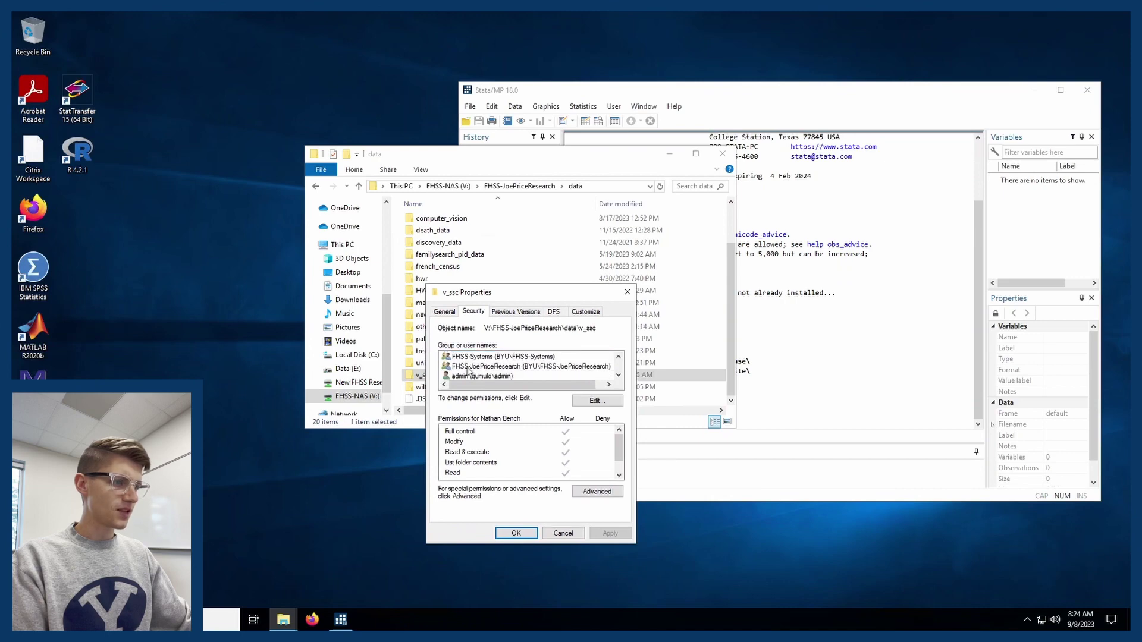
pyautogui.click(488, 357)
pyautogui.scroll(-1, 535, 451)
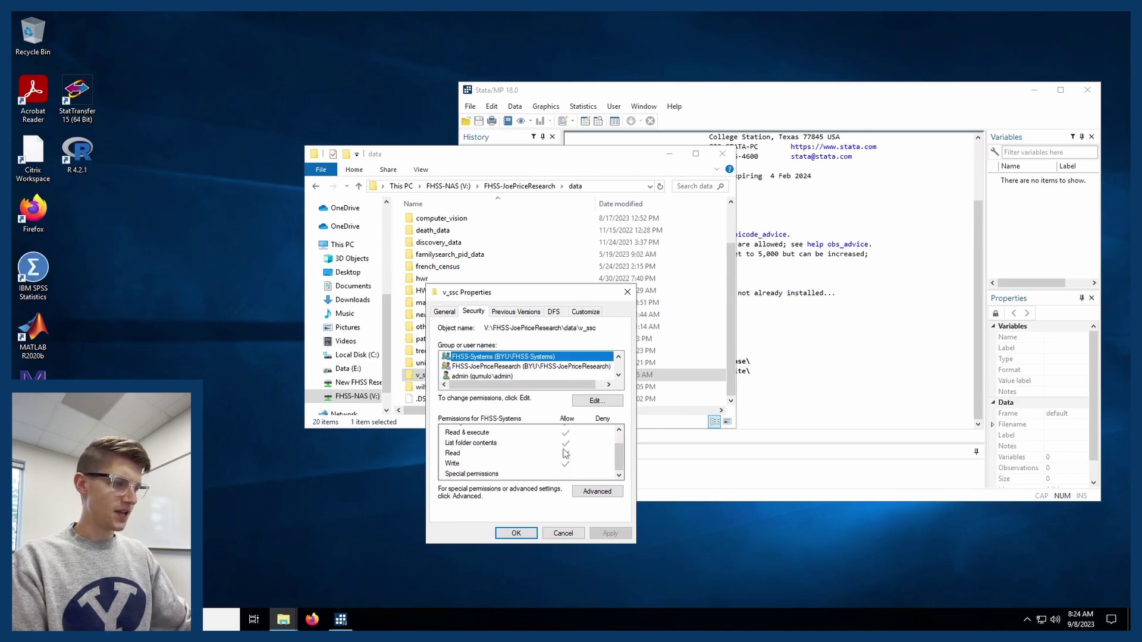
pyautogui.scroll(1, 564, 452)
pyautogui.scroll(-1, 559, 460)
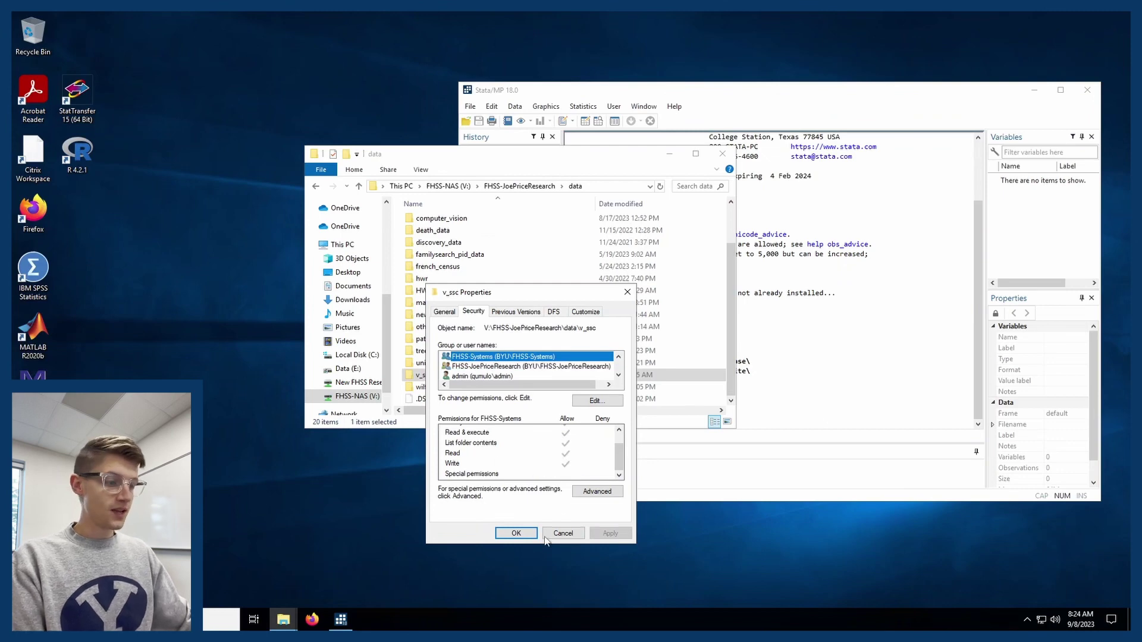
pyautogui.click(517, 532)
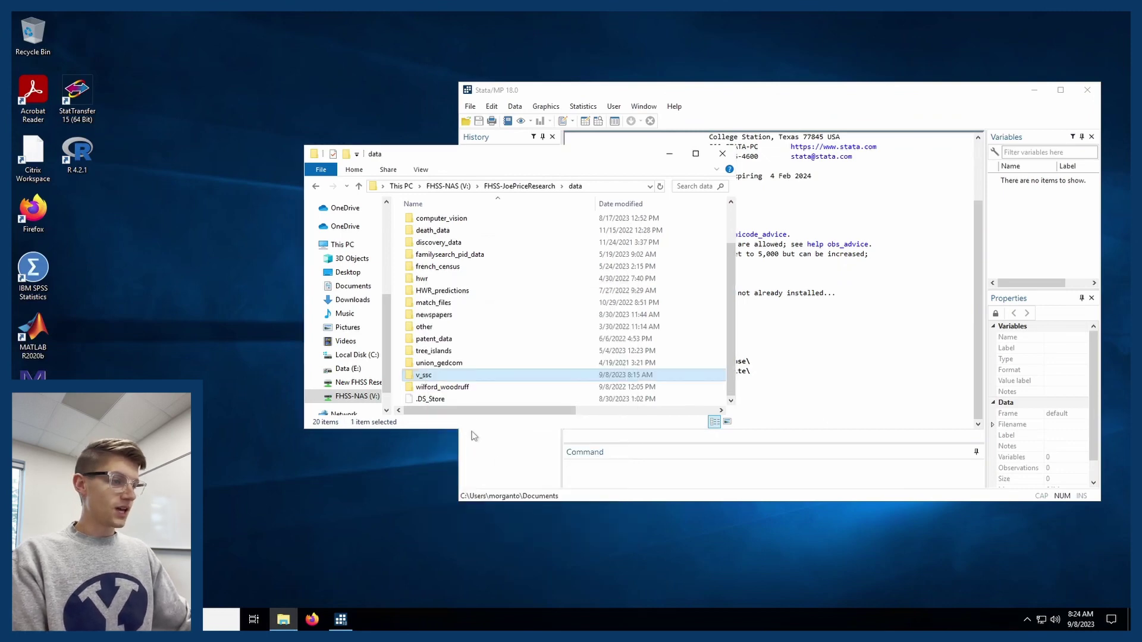
# - Copy the v_ssc folder's full path and minimize File Explorer
pyautogui.rightClick(443, 377)
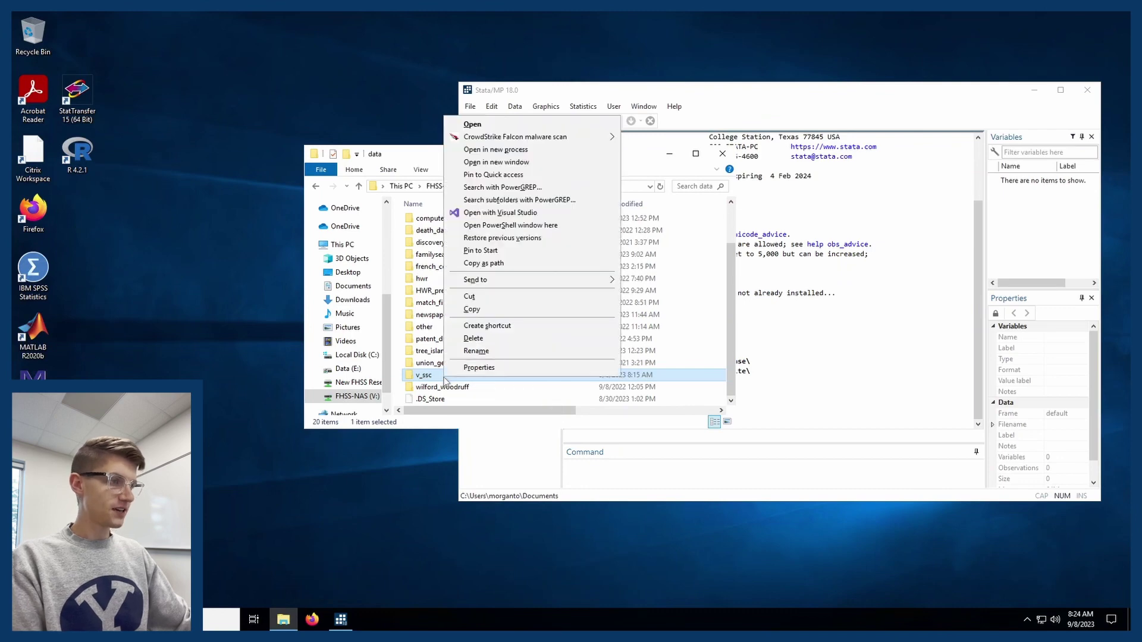
pyautogui.click(493, 267)
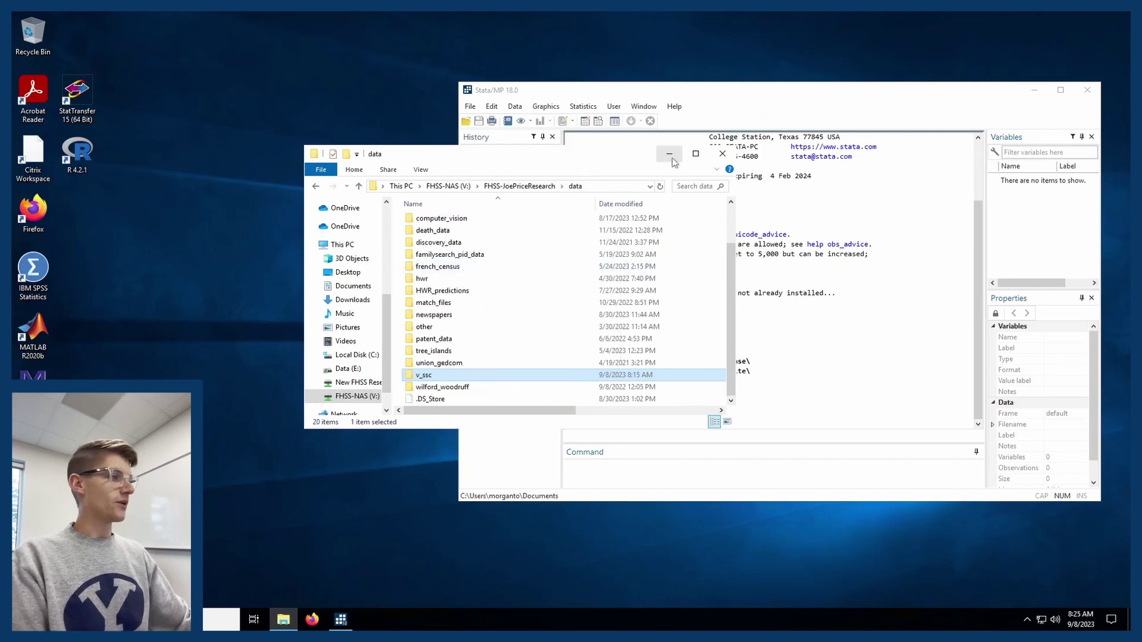
pyautogui.click(658, 453)
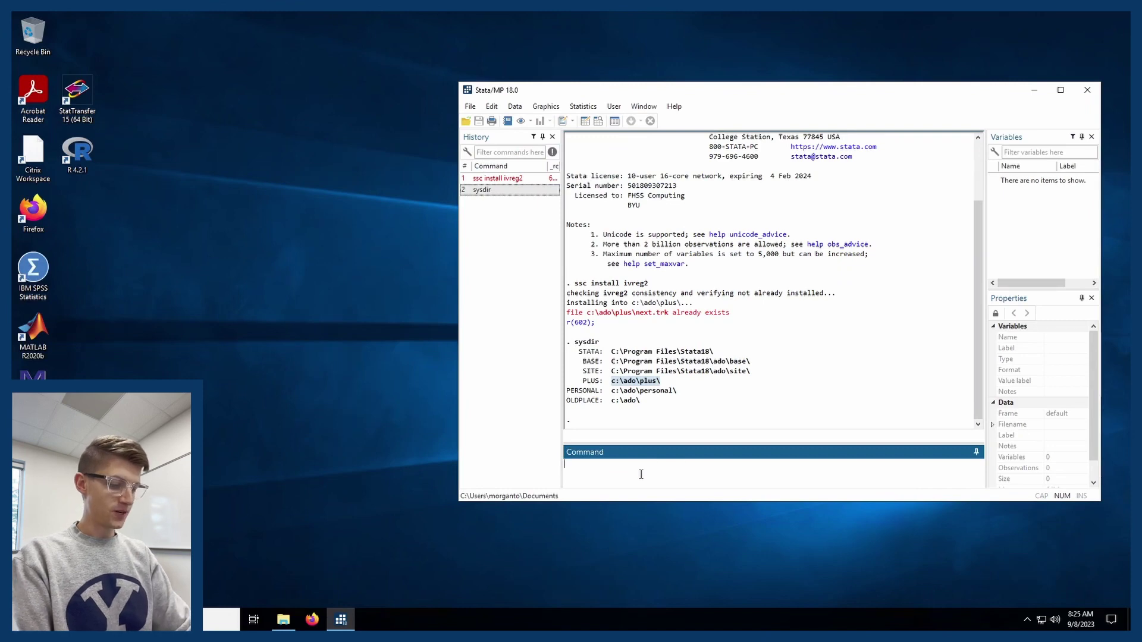
# - Set the PLUS directory to V:\FHSS-JoePriceResearch\data\v_ssc with sysdir set PLUS
pyautogui.write('s')
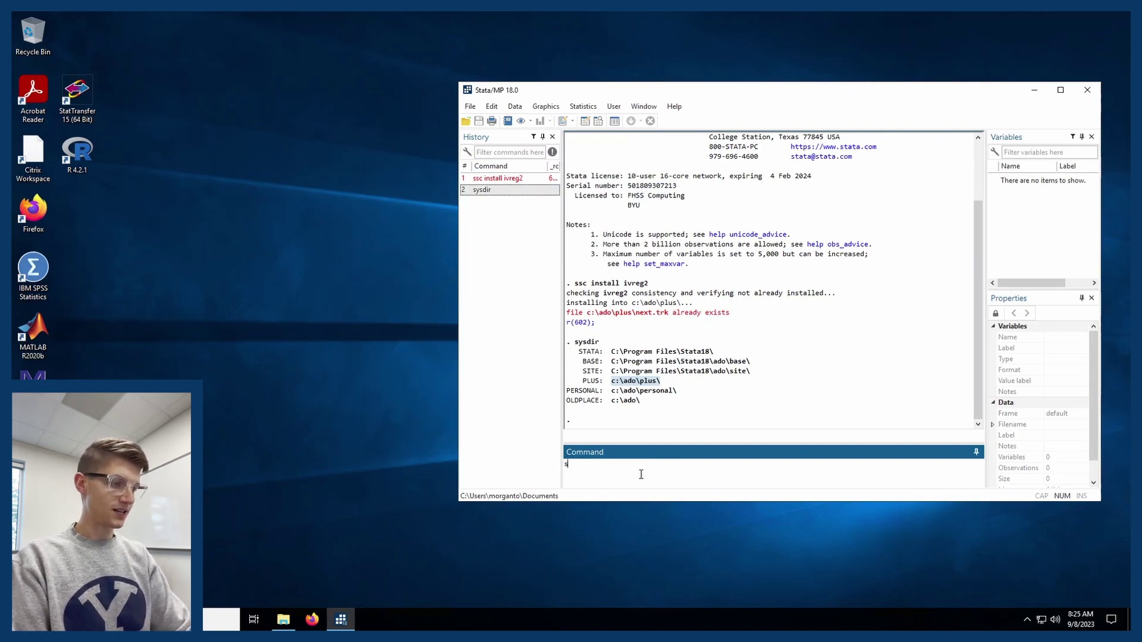
pyautogui.write('ysdir')
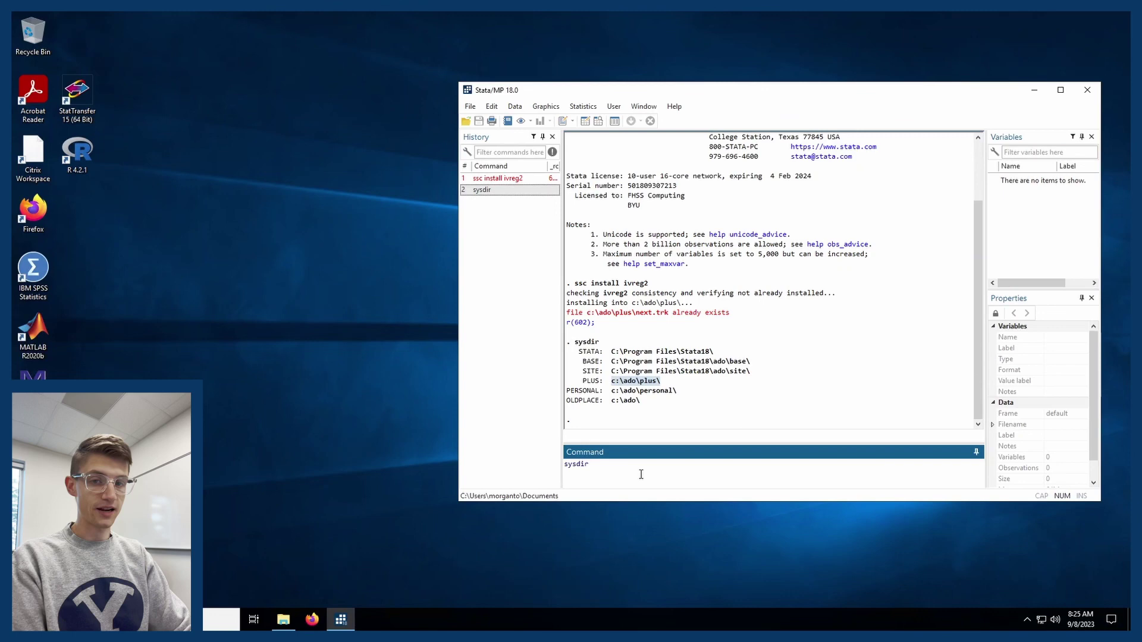
pyautogui.write(' set PLUS')
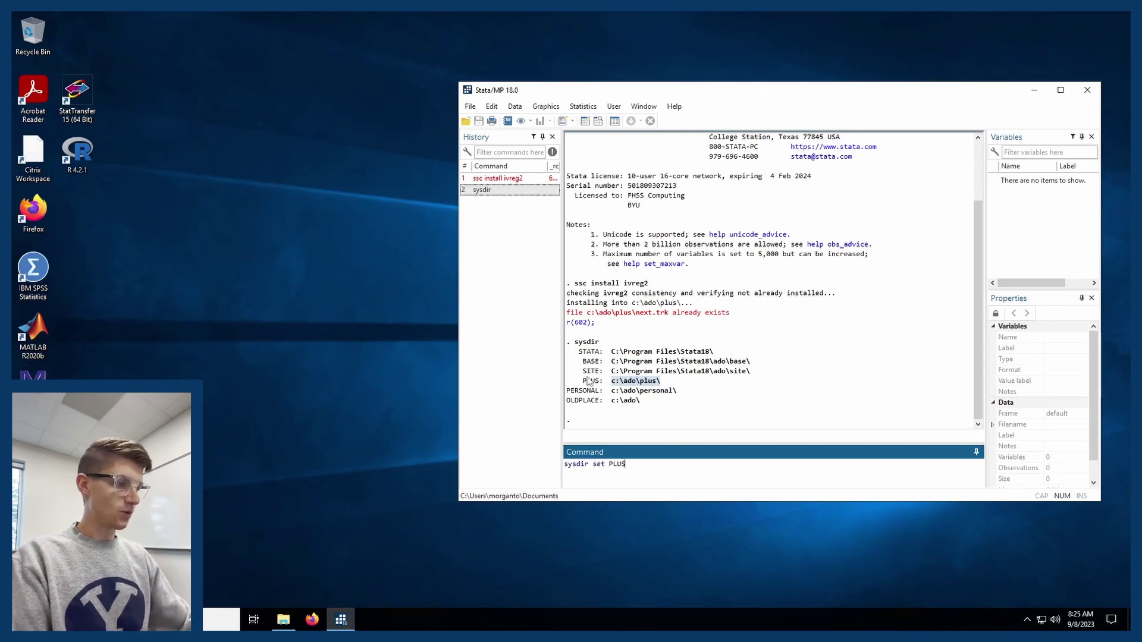
pyautogui.moveTo(580, 381); pyautogui.dragTo(661, 384)
pyautogui.click(664, 464)
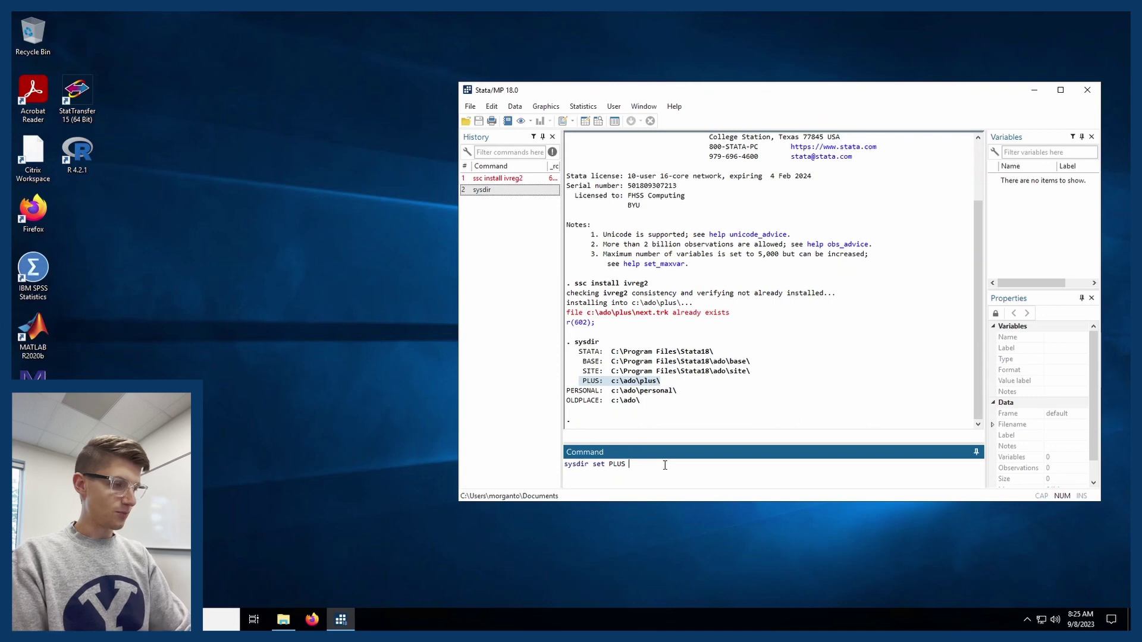
pyautogui.hotkey('ctrl', 'v')
pyautogui.press('Return')
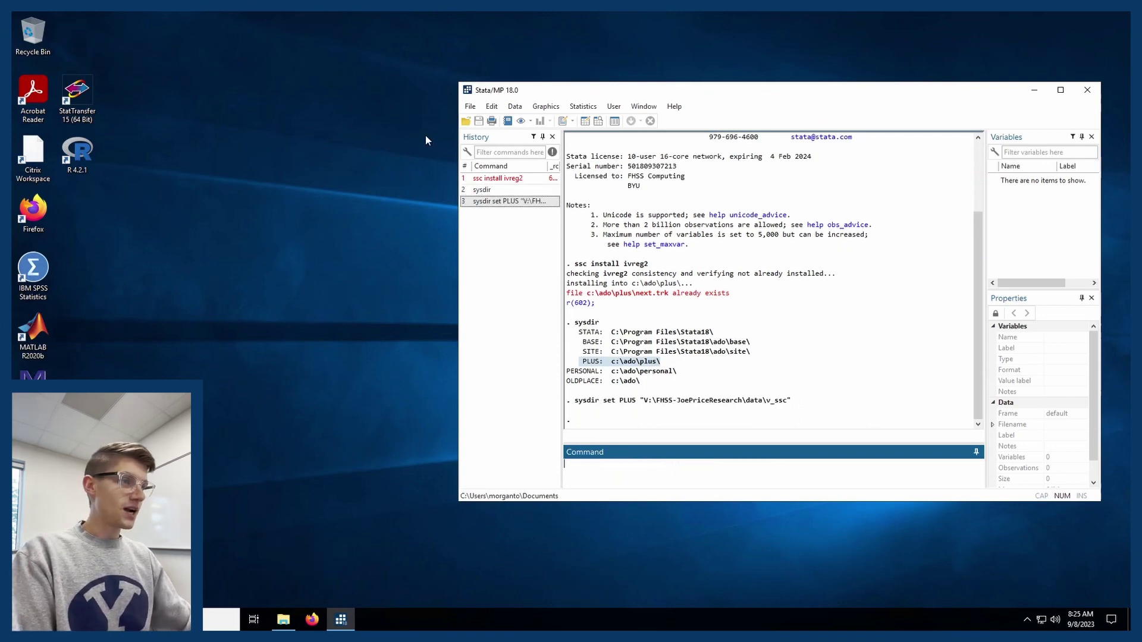
# - Rerun ssc install ivreg2 from History, which now completes installation
pyautogui.click(494, 179)
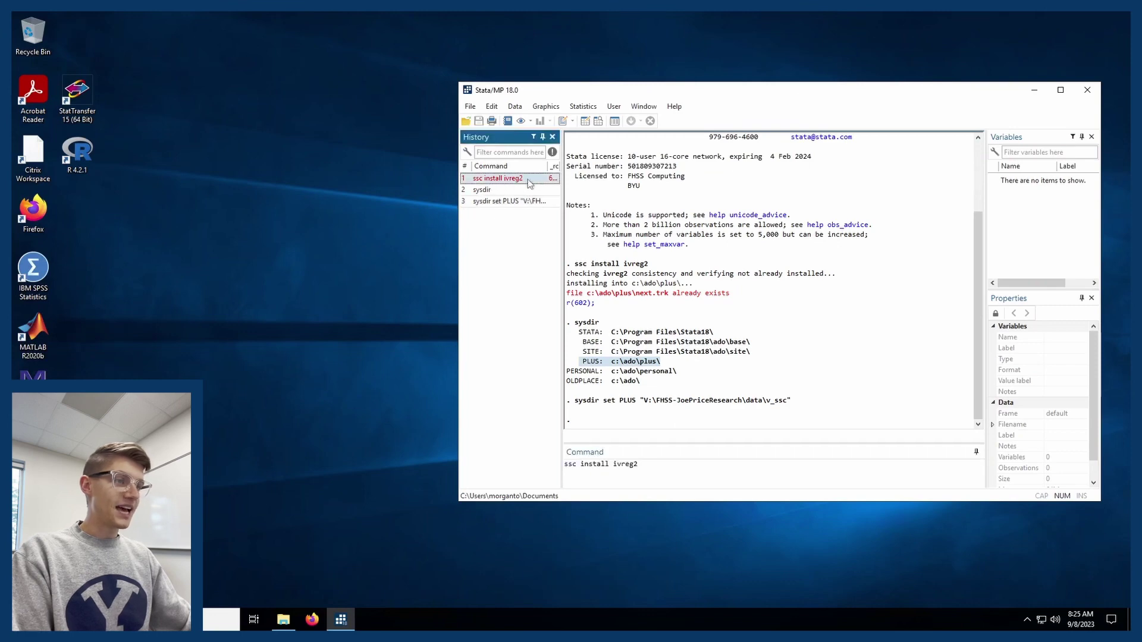
pyautogui.click(661, 467)
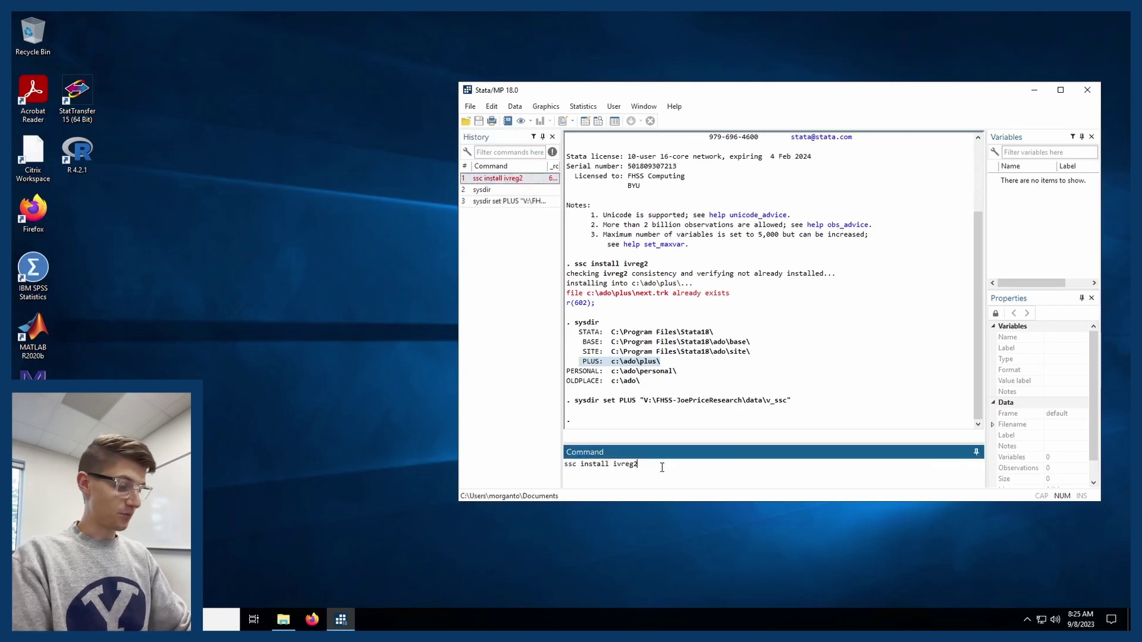
pyautogui.press('Return')
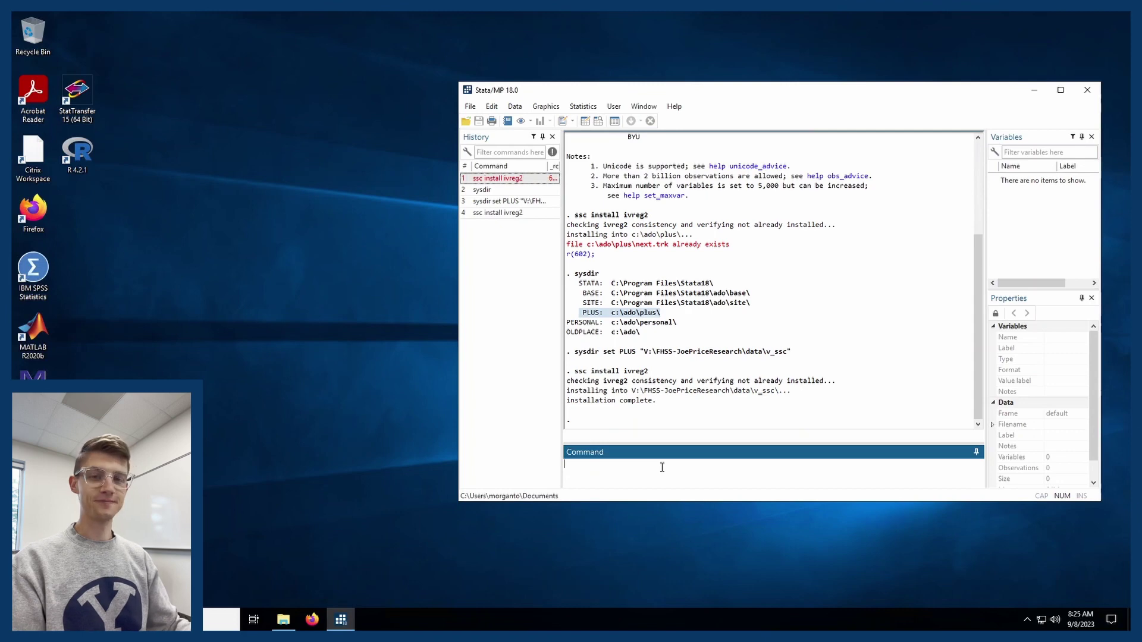
pyautogui.write('help')
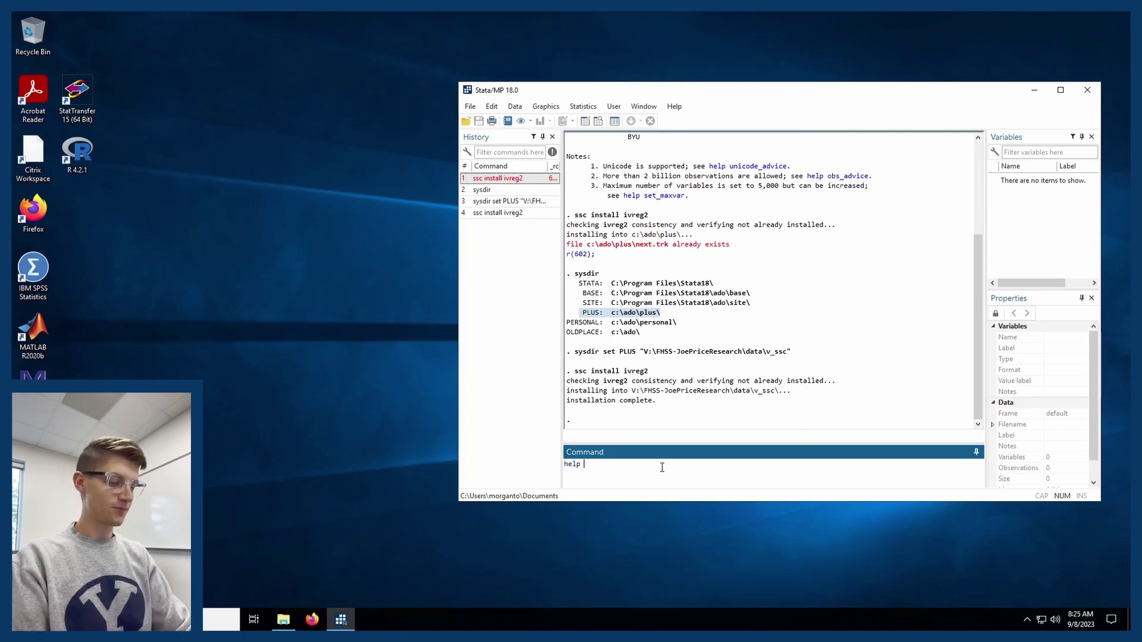
pyautogui.write('reg2')
pyautogui.press('Return')
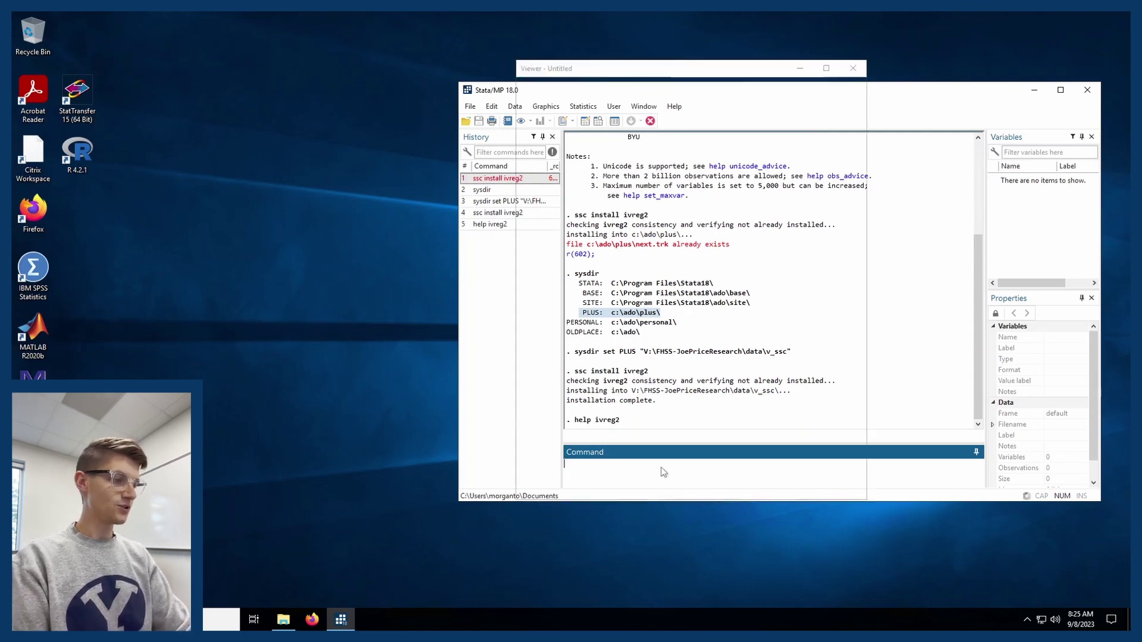
pyautogui.scroll(-10, 675, 237)
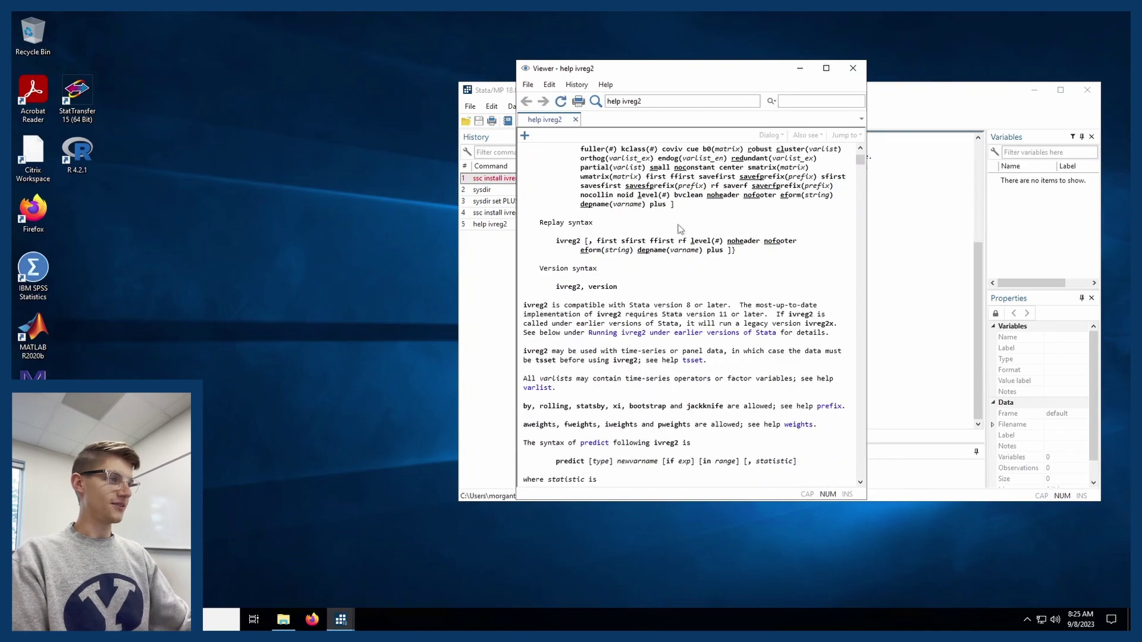
pyautogui.scroll(-5, 674, 227)
pyautogui.click(849, 68)
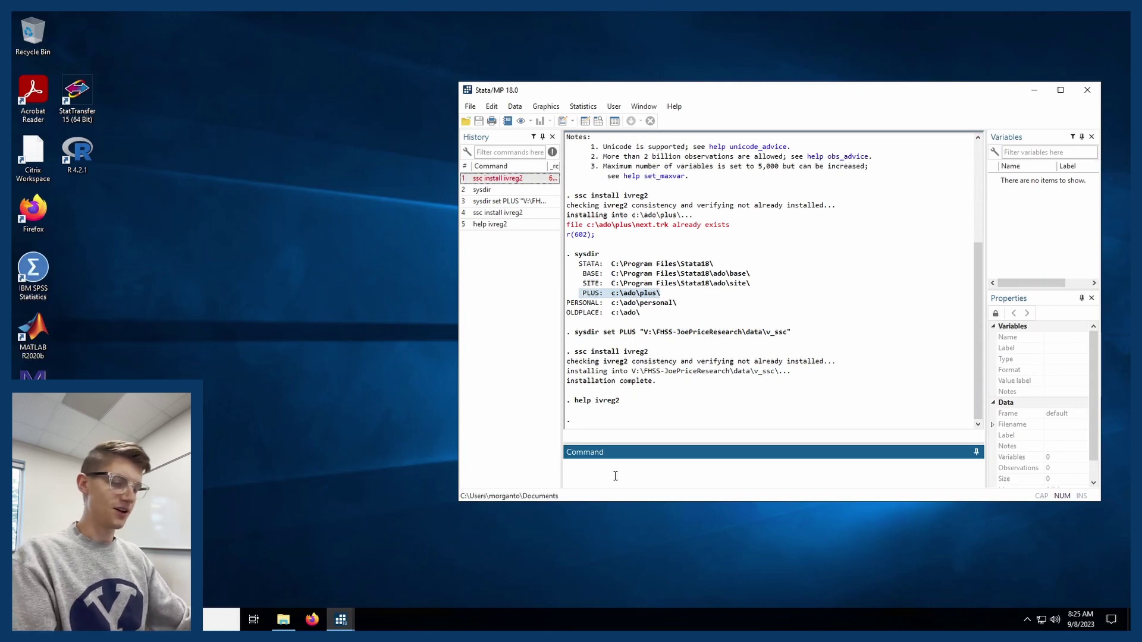
# - Close File Explorer and run 'error: matrix _____ is not defined' as a command, getting r(197)
pyautogui.click(283, 619)
pyautogui.scroll(2, 462, 273)
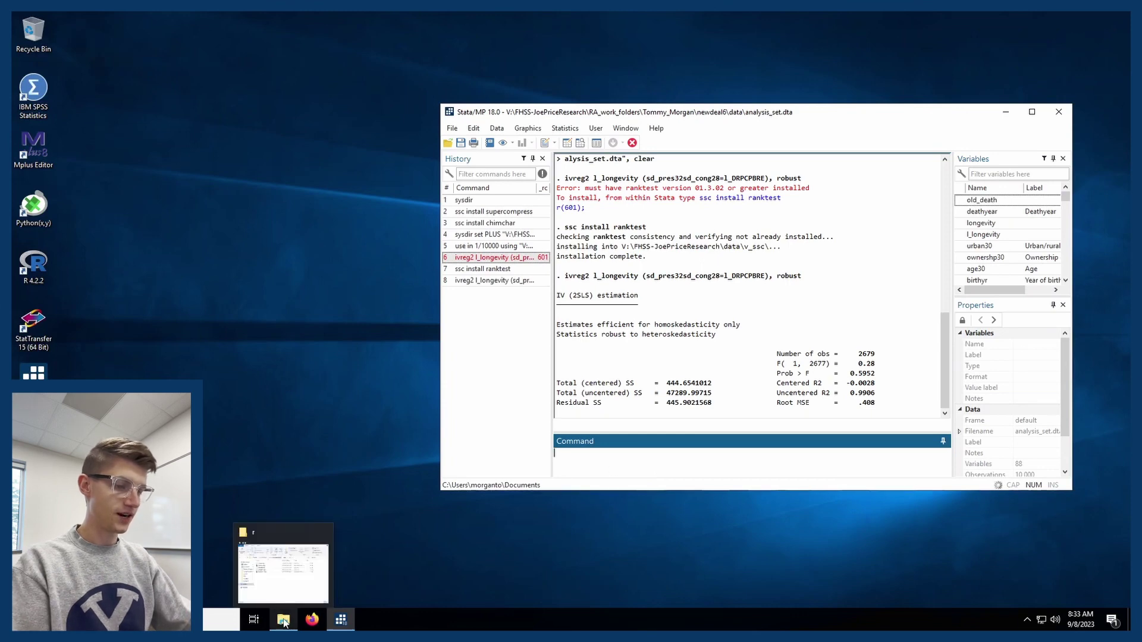
pyautogui.click(285, 622)
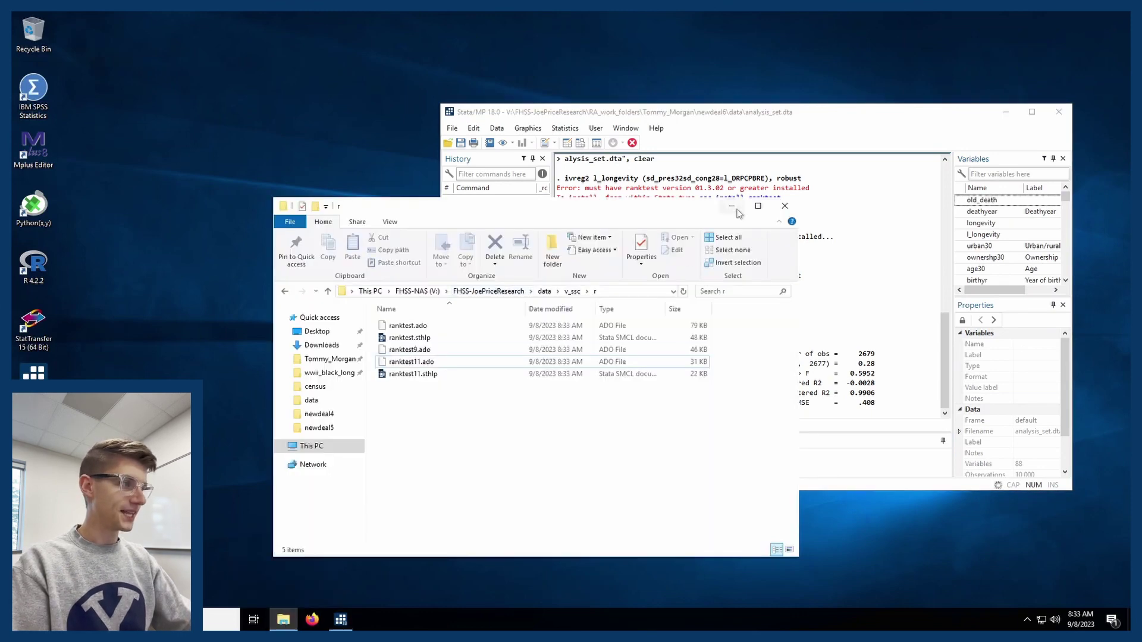
pyautogui.hotkey('alt', 'F4')
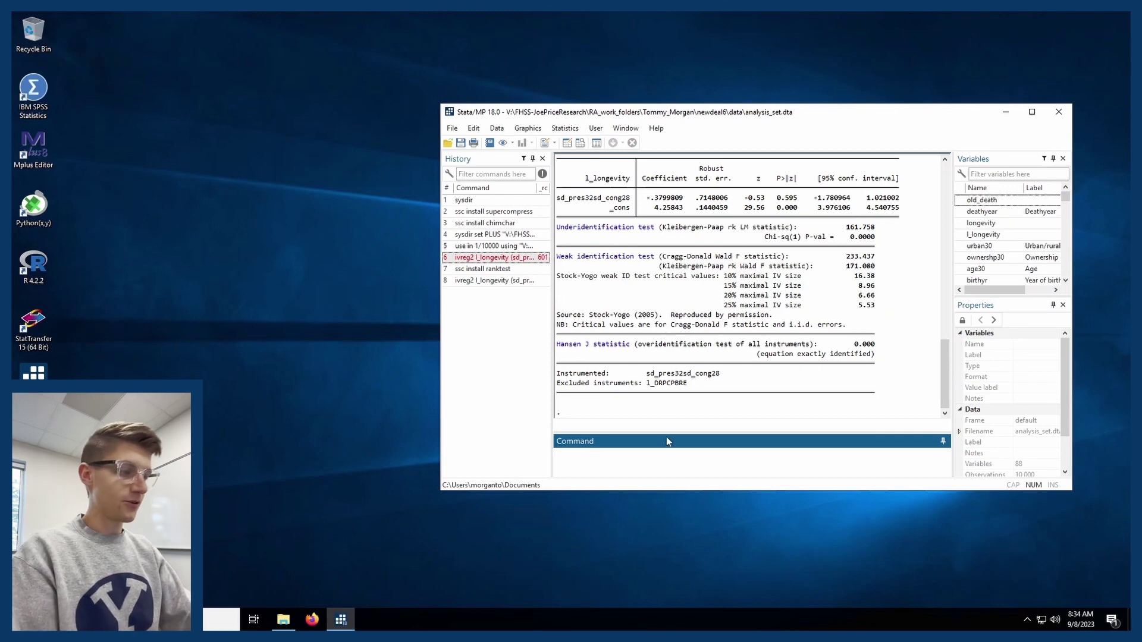
pyautogui.write('error: ')
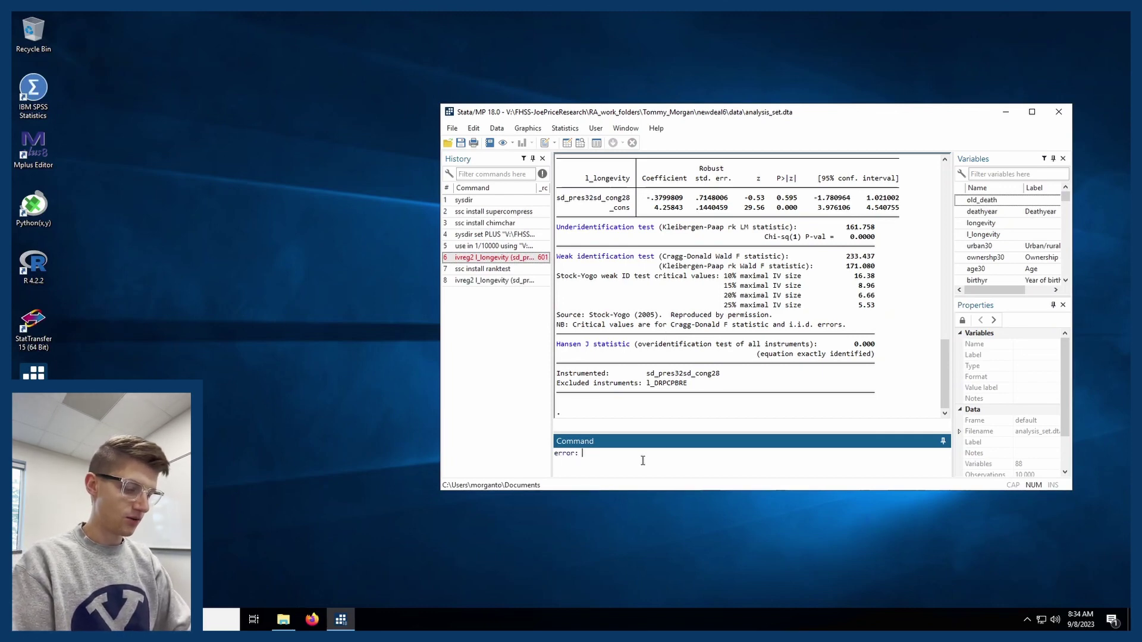
pyautogui.write('matrix')
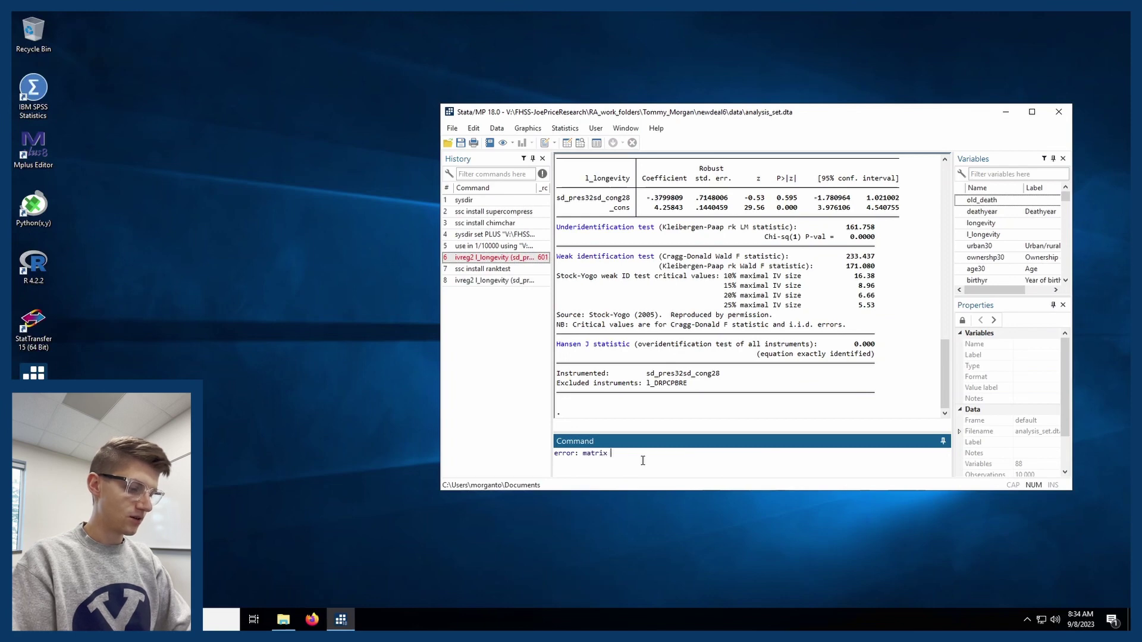
pyautogui.write(' _____ is not d')
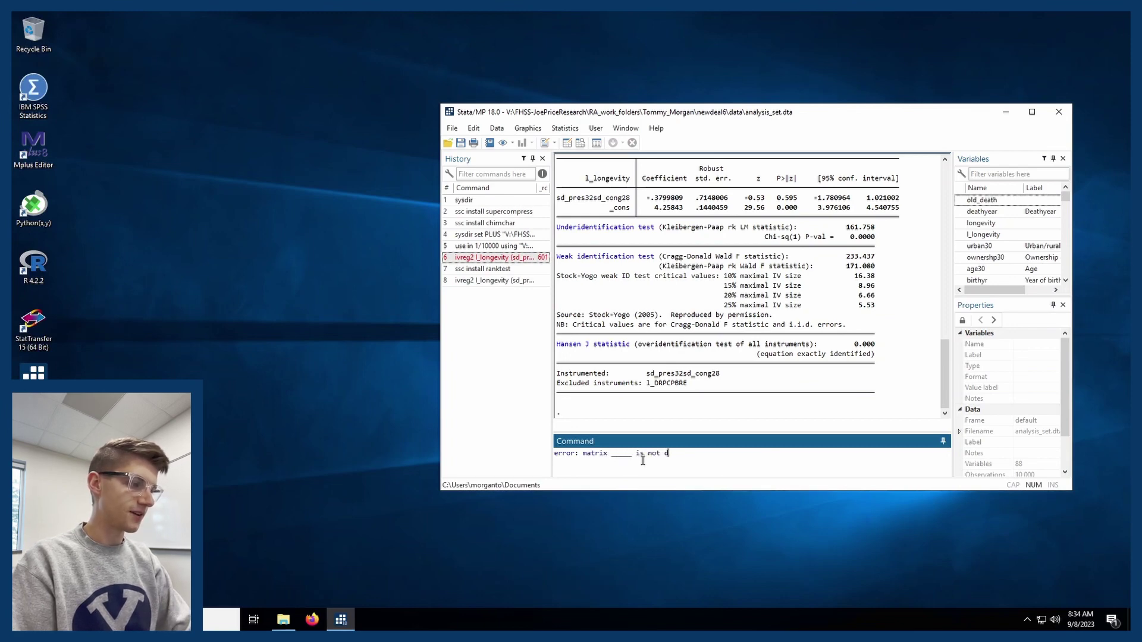
pyautogui.write('efined')
pyautogui.press('Return')
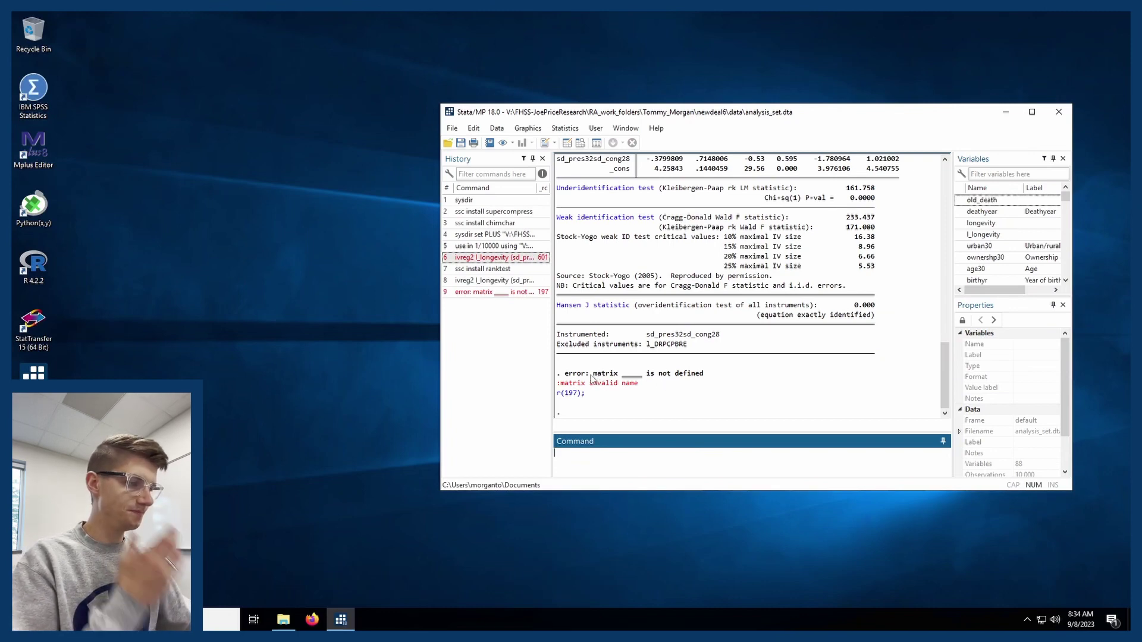
# - Browse FHSS-JoePriceResearch > RA_work_folders > personal folder > newdeal6 and select analysis_tables_maker.do
pyautogui.click(290, 621)
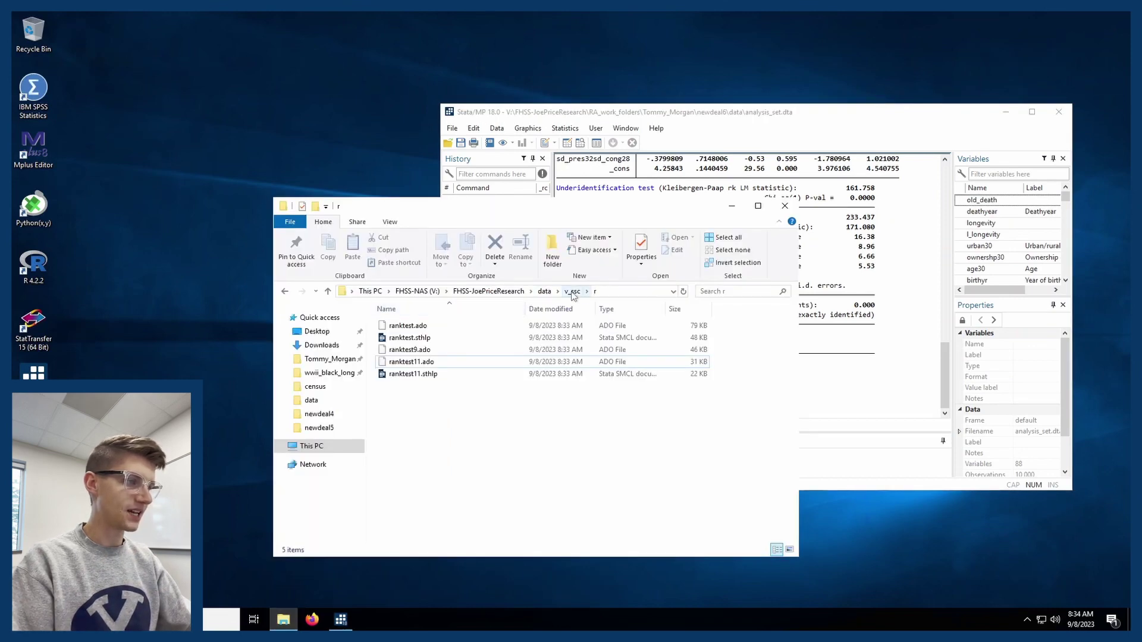
pyautogui.click(544, 290)
pyautogui.click(488, 291)
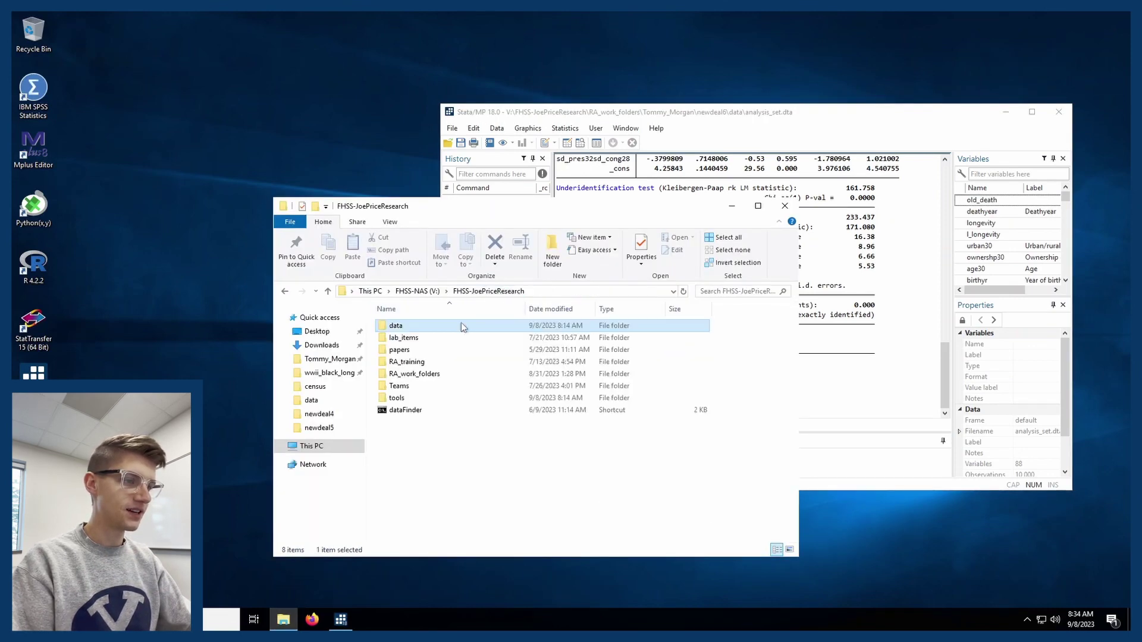
pyautogui.doubleClick(440, 374)
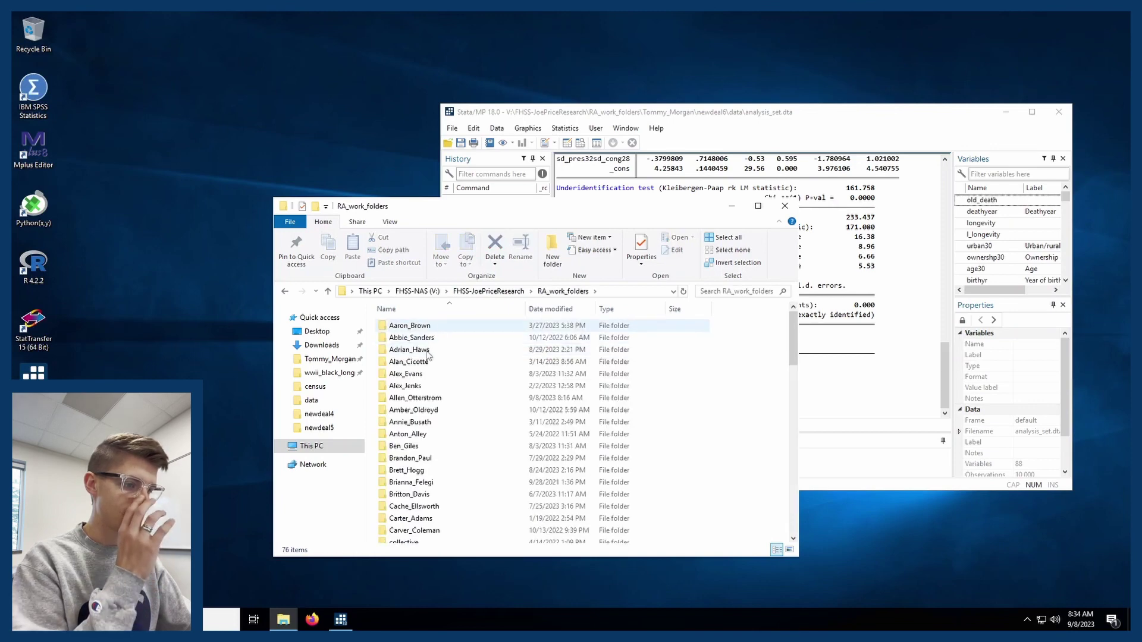
pyautogui.scroll(-12, 434, 361)
pyautogui.scroll(-7, 433, 361)
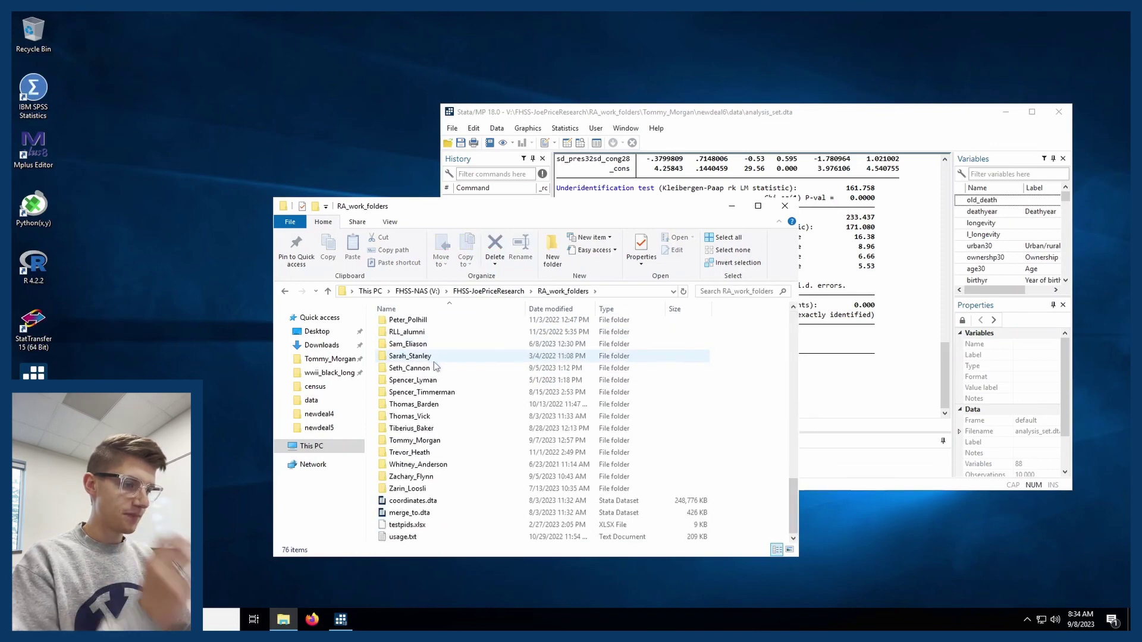
pyautogui.click(425, 440)
pyautogui.doubleClick(425, 440)
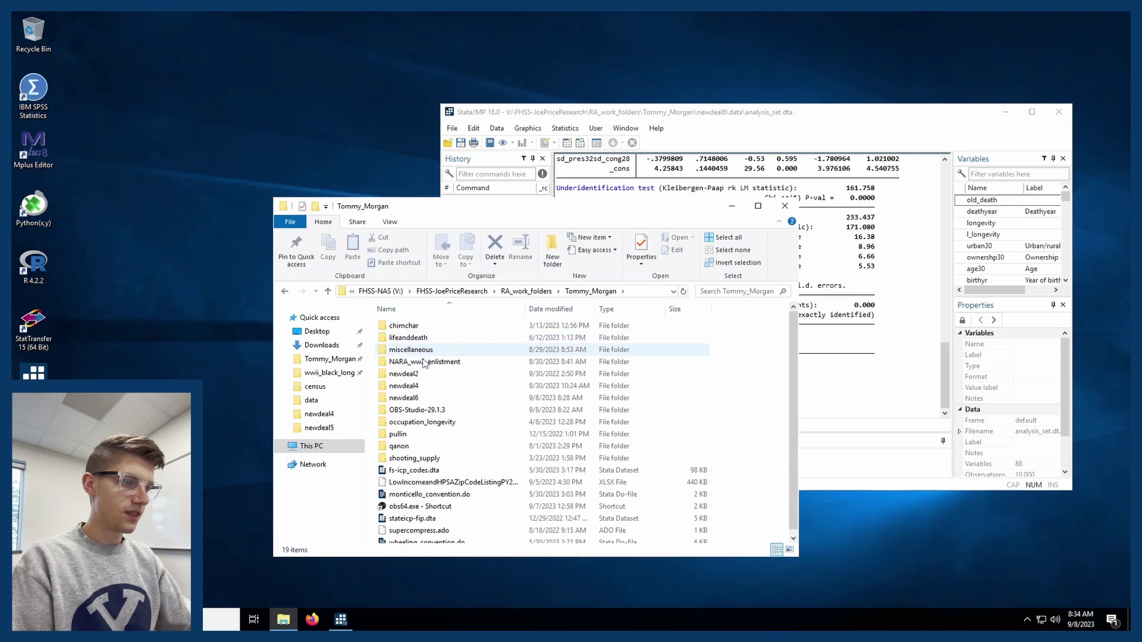
pyautogui.doubleClick(421, 398)
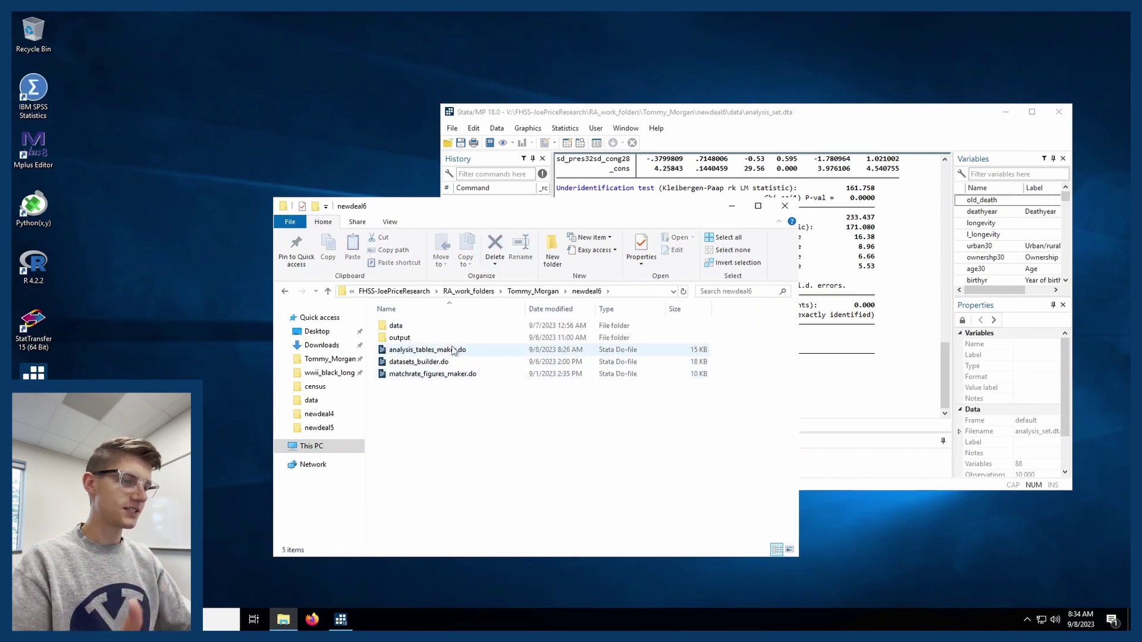
pyautogui.doubleClick(423, 324)
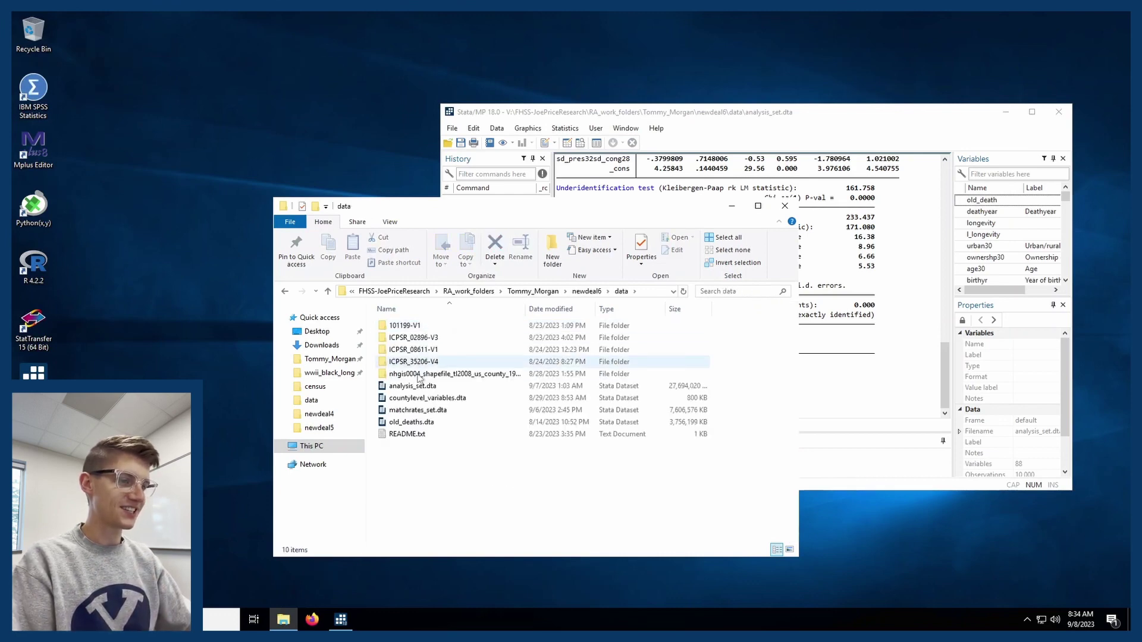
pyautogui.click(587, 291)
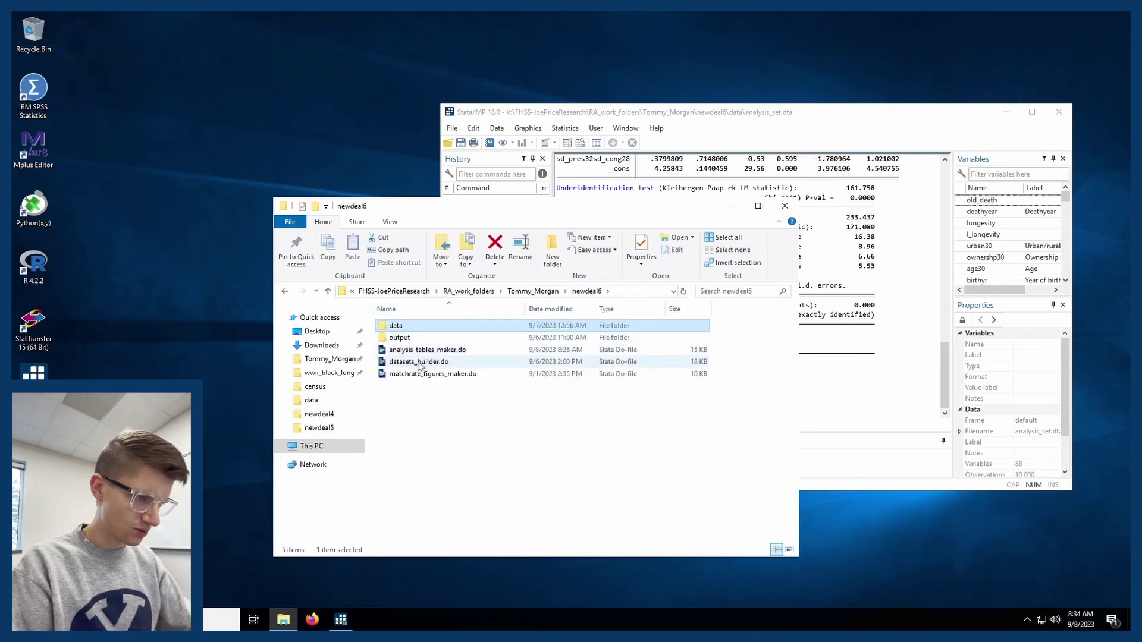
pyautogui.click(416, 361)
# - Open analysis_tables_maker.do in Stata and paste its mata mlib index line into the Command box
pyautogui.moveTo(427, 351); pyautogui.dragTo(904, 370)
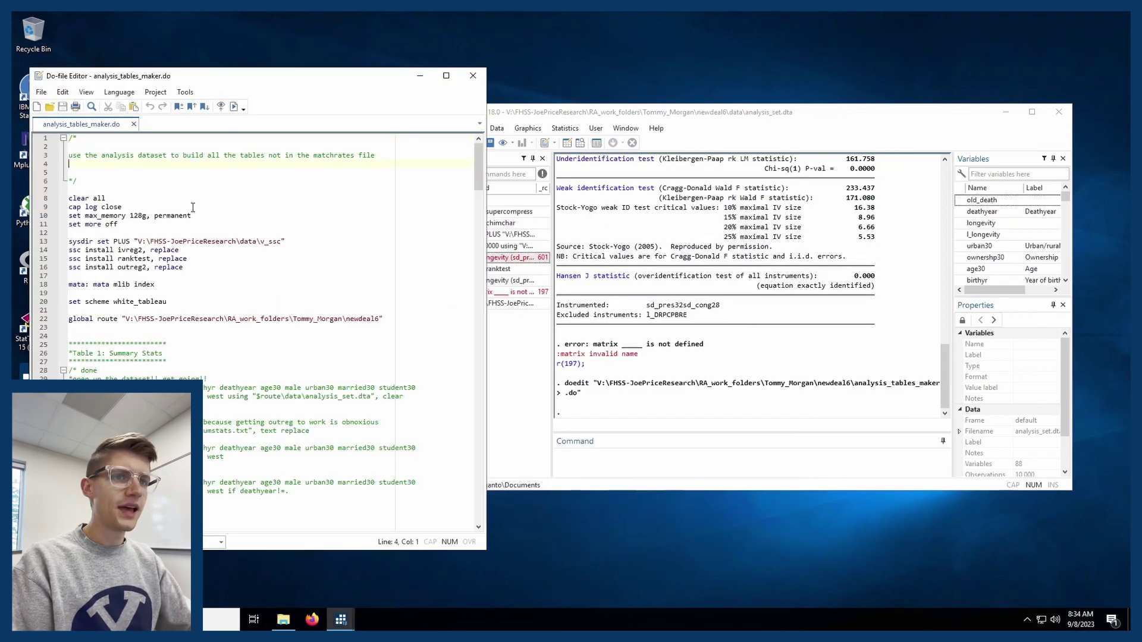
pyautogui.moveTo(155, 284); pyautogui.dragTo(68, 284)
pyautogui.hotkey('ctrl', 'c')
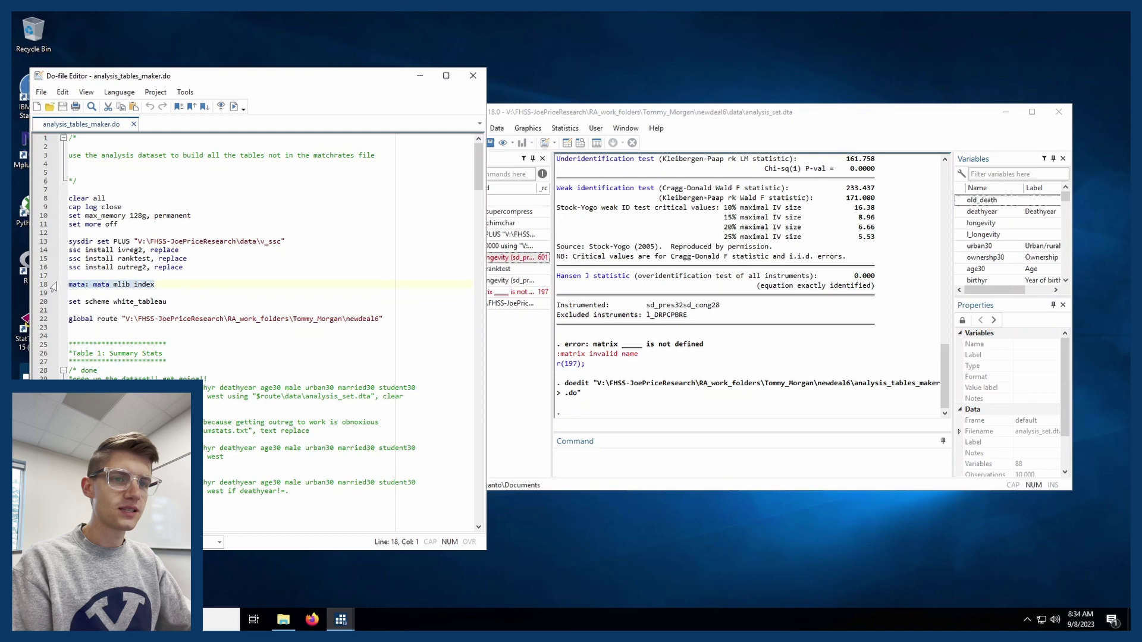
pyautogui.click(620, 455)
pyautogui.hotkey('ctrl', 'v')
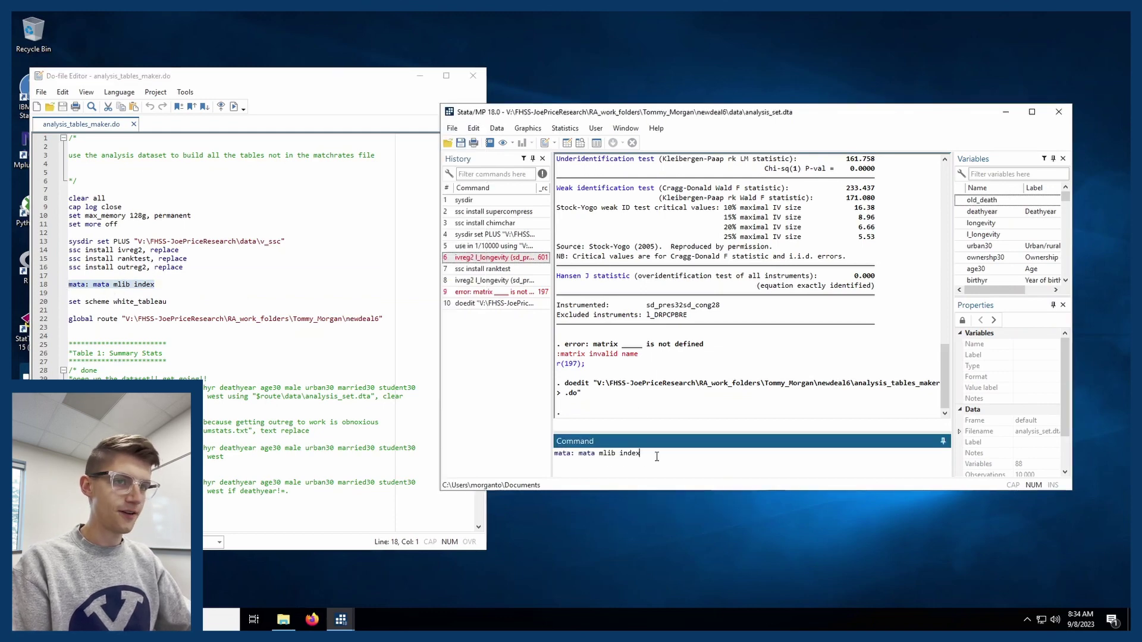
# - Add a blank line after the sysdir line, then run mata mlib index, confirming livreg2 is listed
pyautogui.click(200, 267)
pyautogui.moveTo(69, 250); pyautogui.dragTo(184, 267)
pyautogui.click(296, 241)
pyautogui.press('Return')
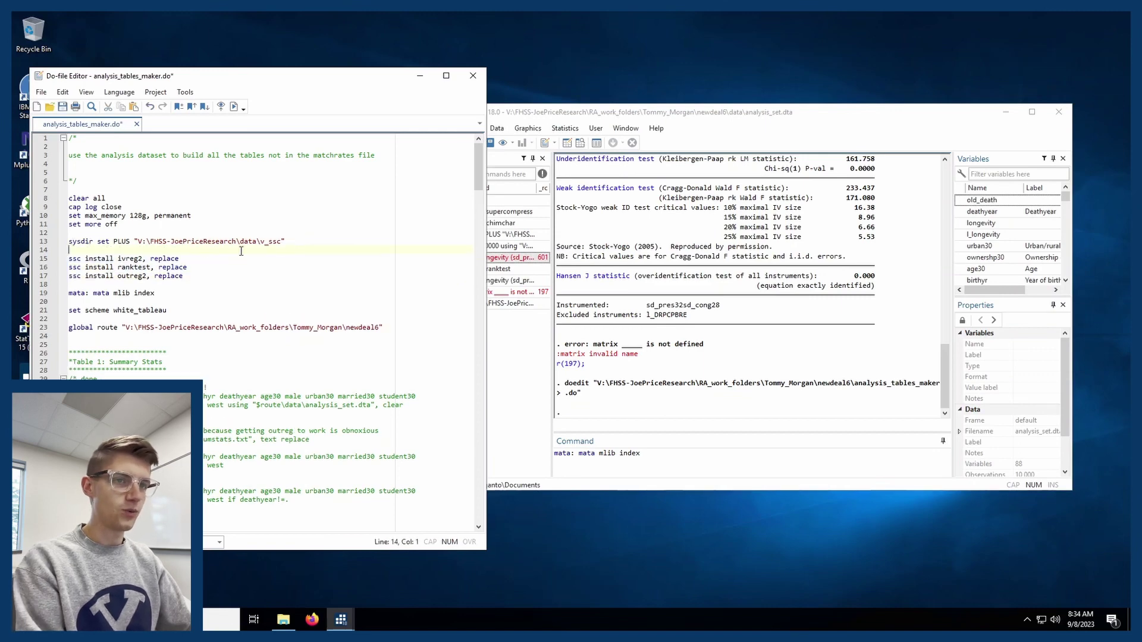
pyautogui.click(171, 292)
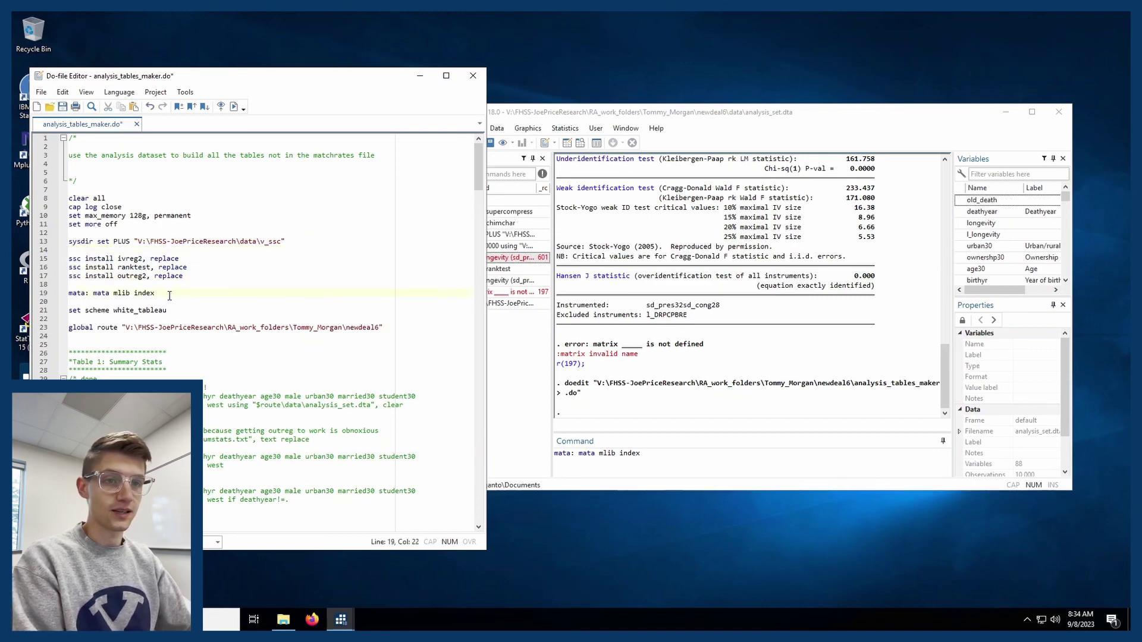
pyautogui.click(649, 455)
pyautogui.press('Return')
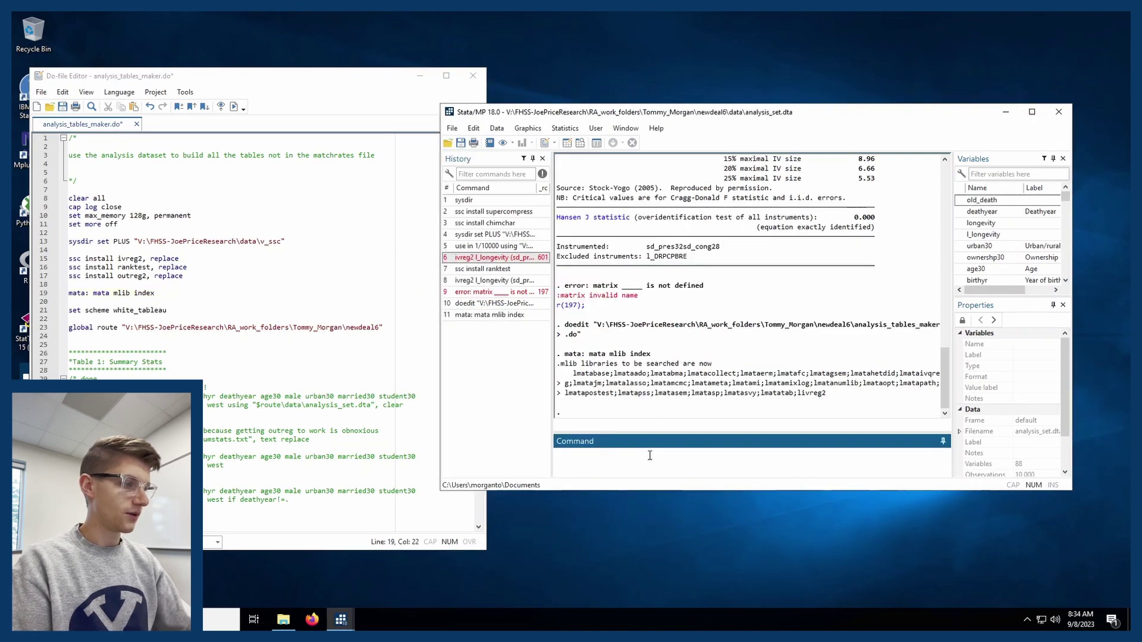
pyautogui.click(803, 397)
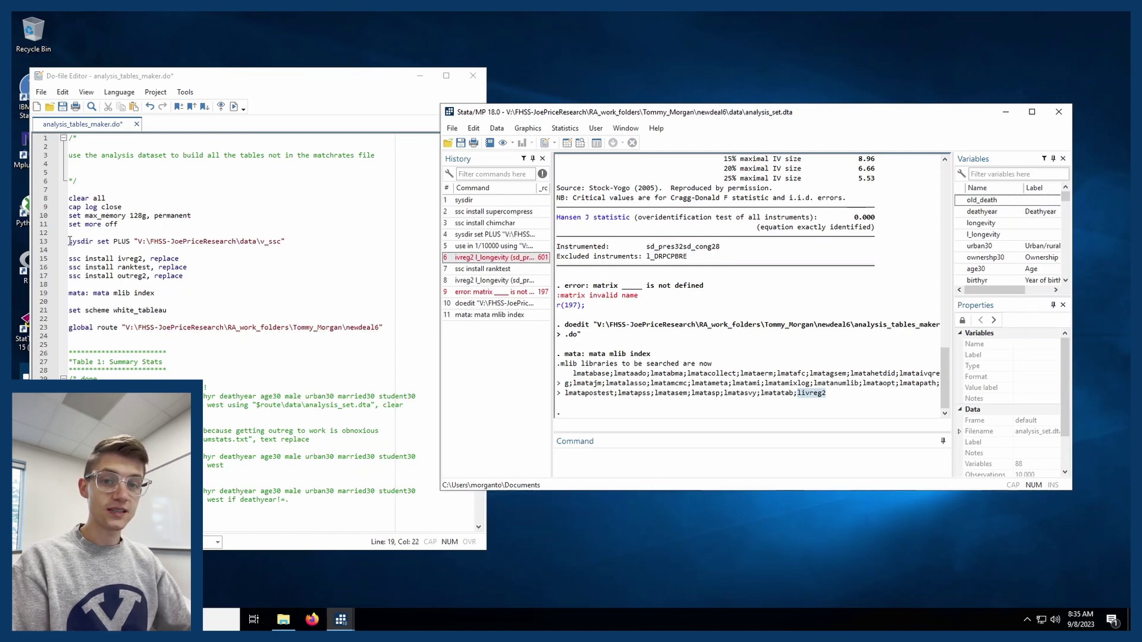
pyautogui.moveTo(70, 241); pyautogui.dragTo(289, 245)
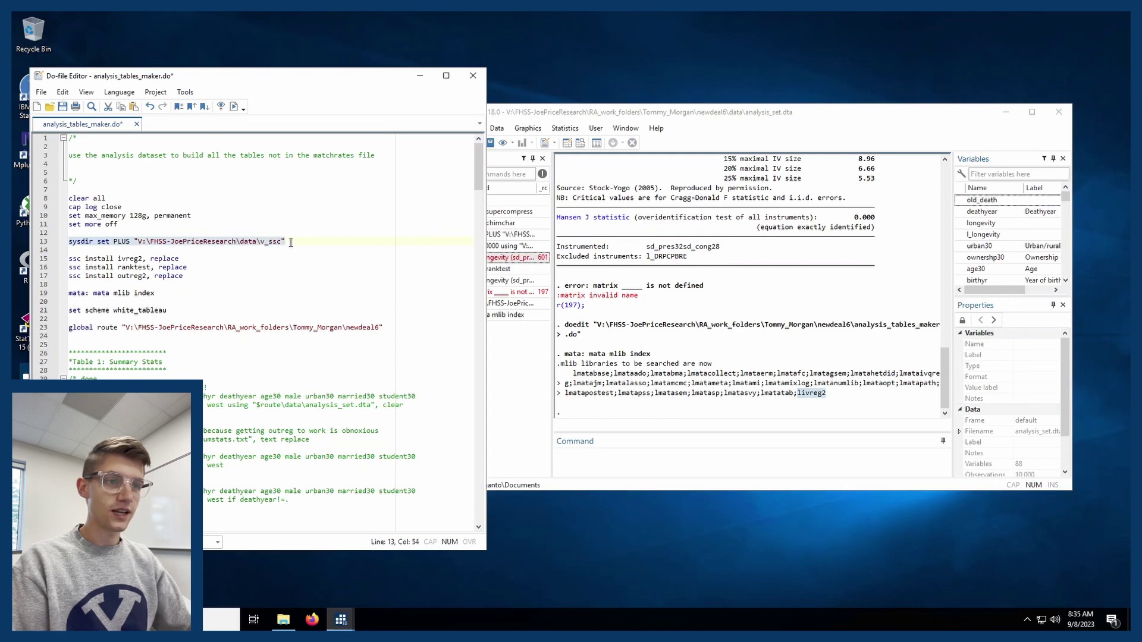
pyautogui.click(136, 240)
pyautogui.moveTo(134, 240); pyautogui.dragTo(293, 240)
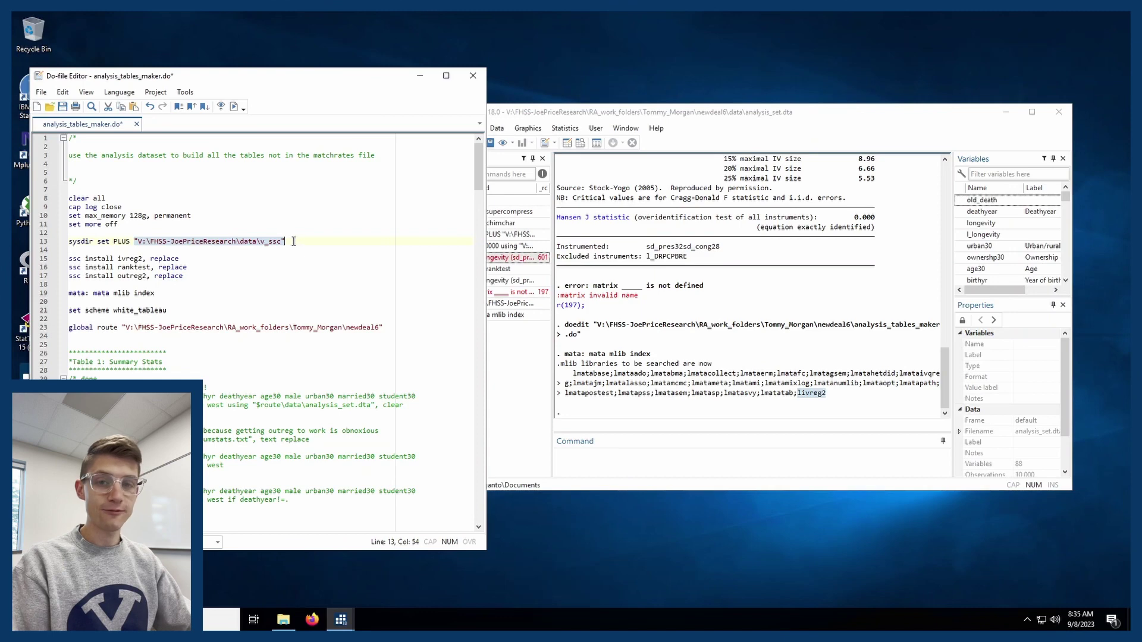
pyautogui.click(191, 267)
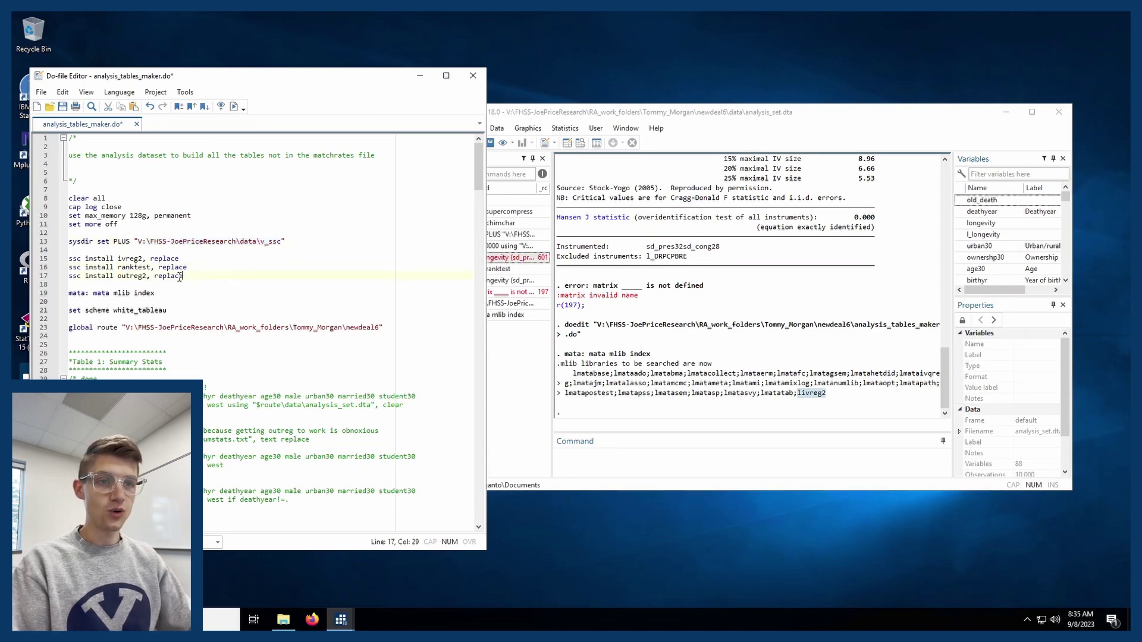
pyautogui.moveTo(179, 278); pyautogui.dragTo(69, 259)
pyautogui.moveTo(156, 293); pyautogui.dragTo(66, 293)
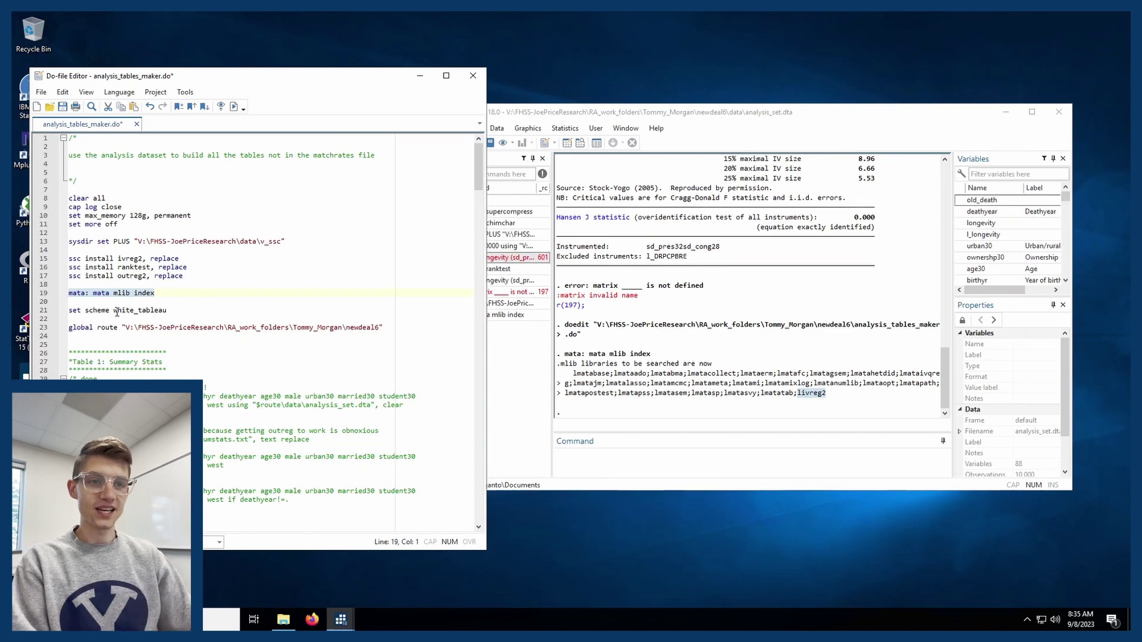
pyautogui.click(126, 292)
pyautogui.click(90, 293)
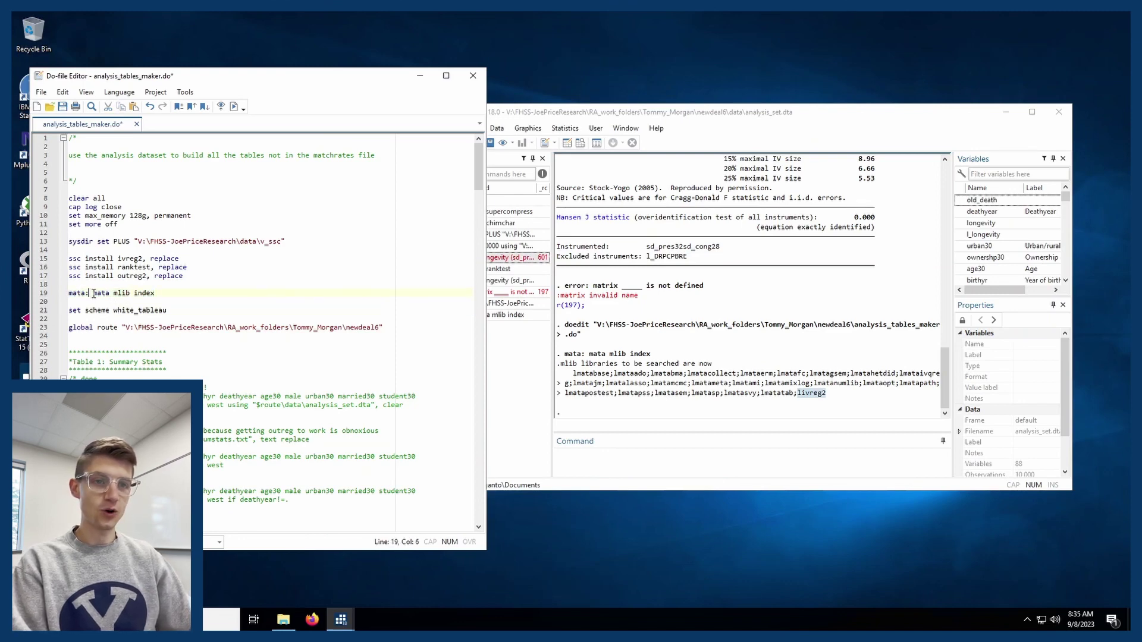
pyautogui.moveTo(93, 293); pyautogui.dragTo(157, 293)
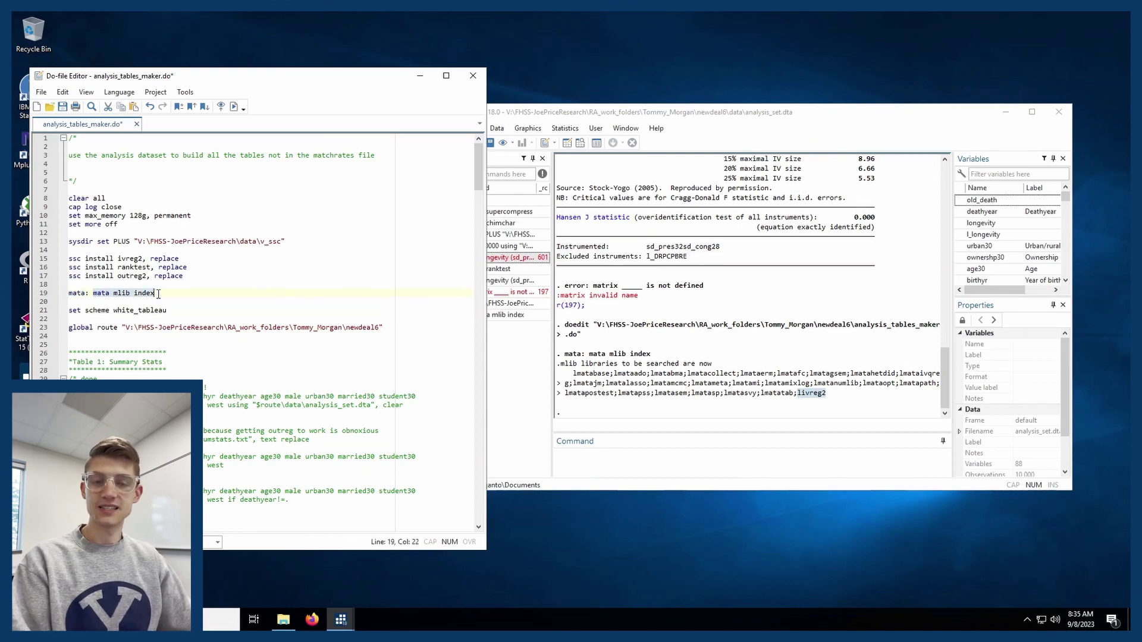
pyautogui.click(164, 292)
pyautogui.hotkey('shift', 'Home')
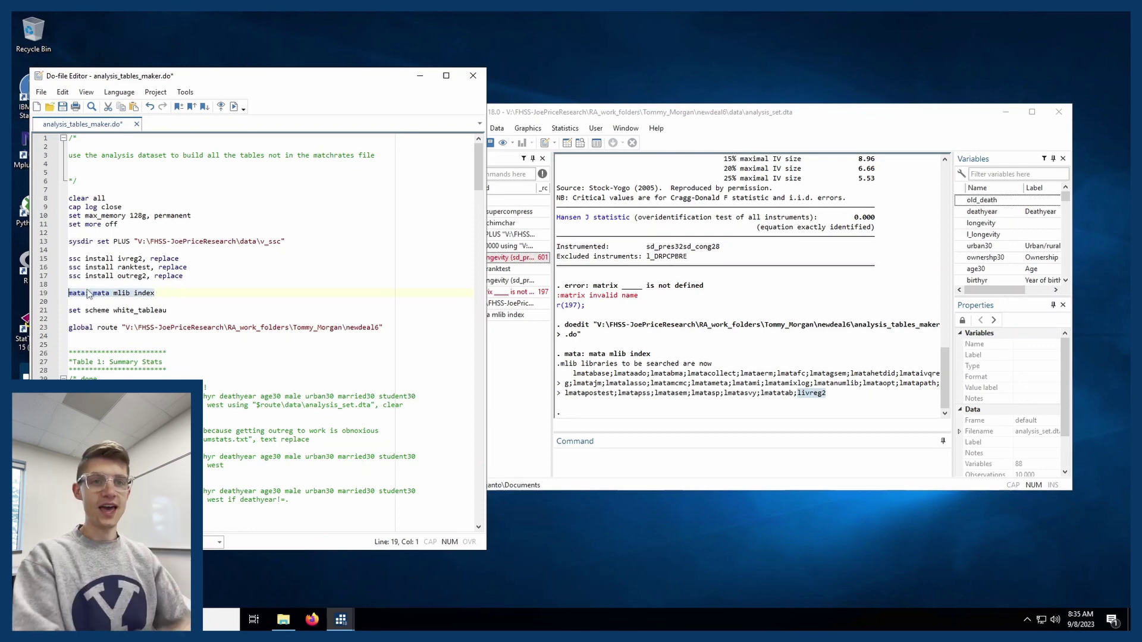
pyautogui.click(182, 296)
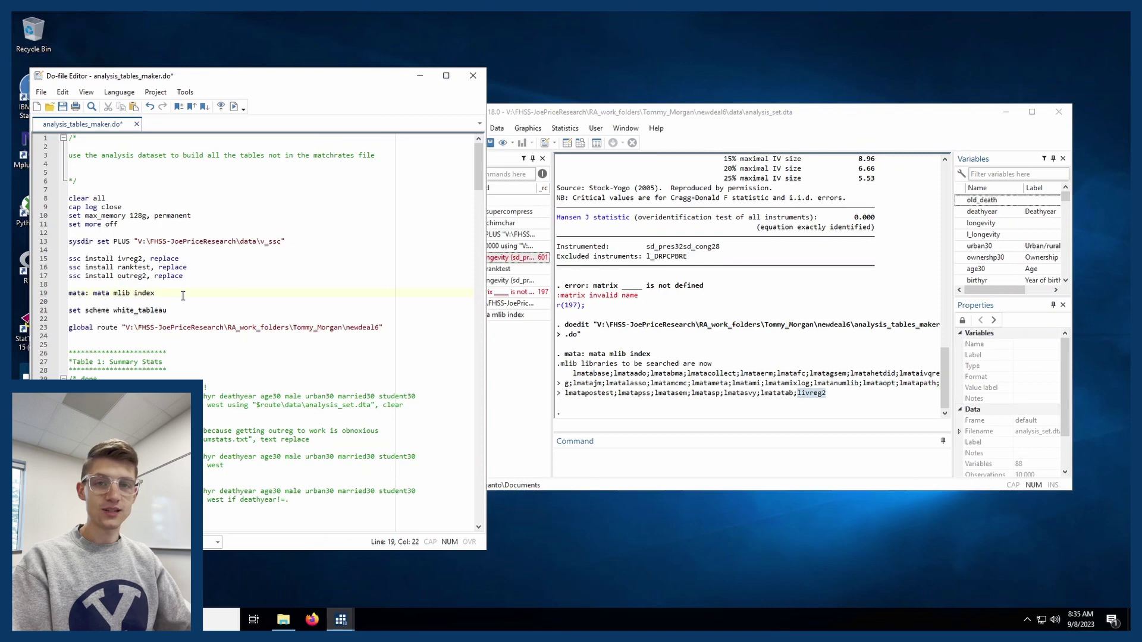